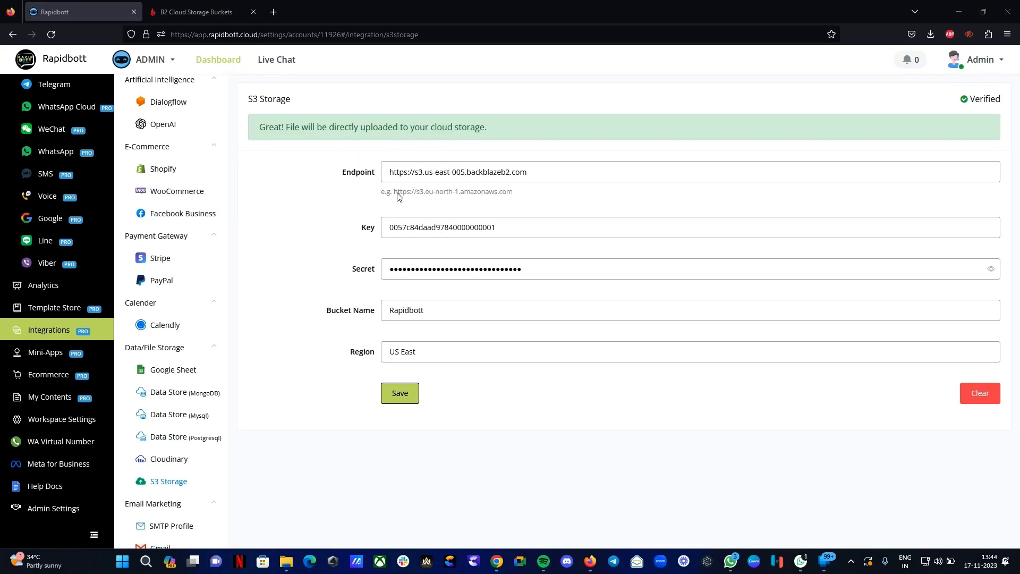
Step: Switch from the ADMIN workspace to the S3 Storage workspace
{"action": "left_click", "coordinate": [79, 87]}
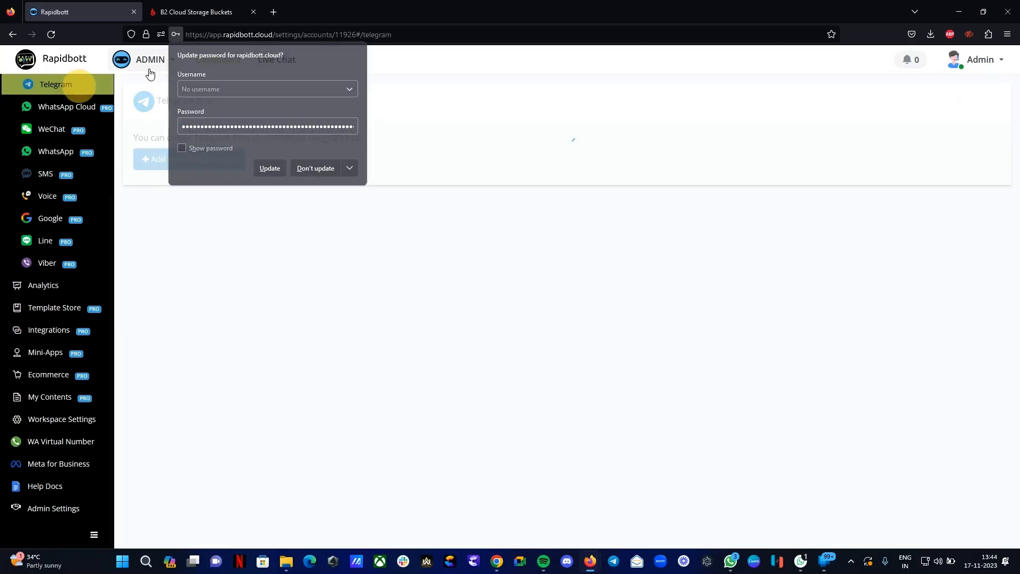
{"action": "left_click", "coordinate": [150, 60]}
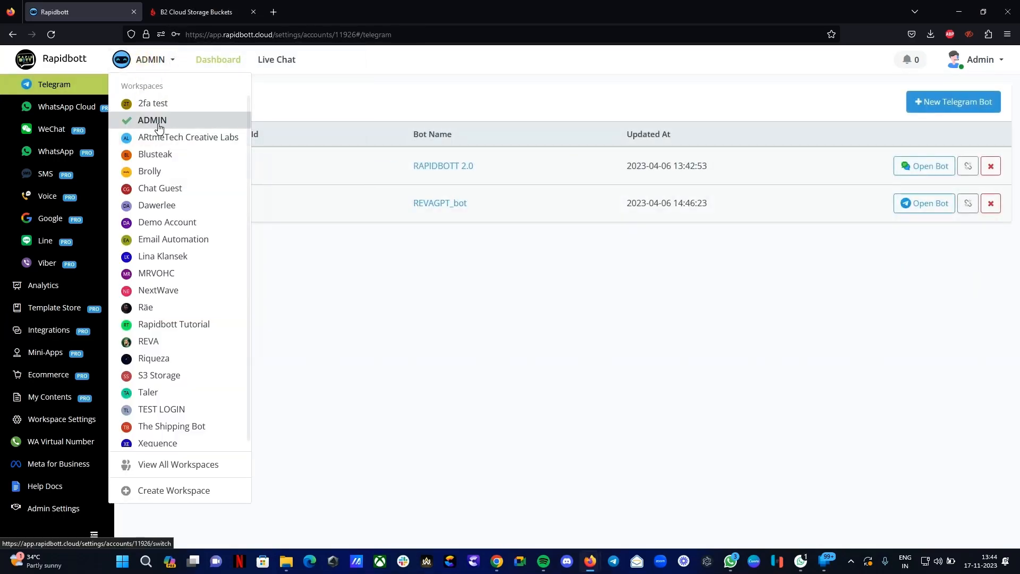
{"action": "left_click", "coordinate": [158, 373]}
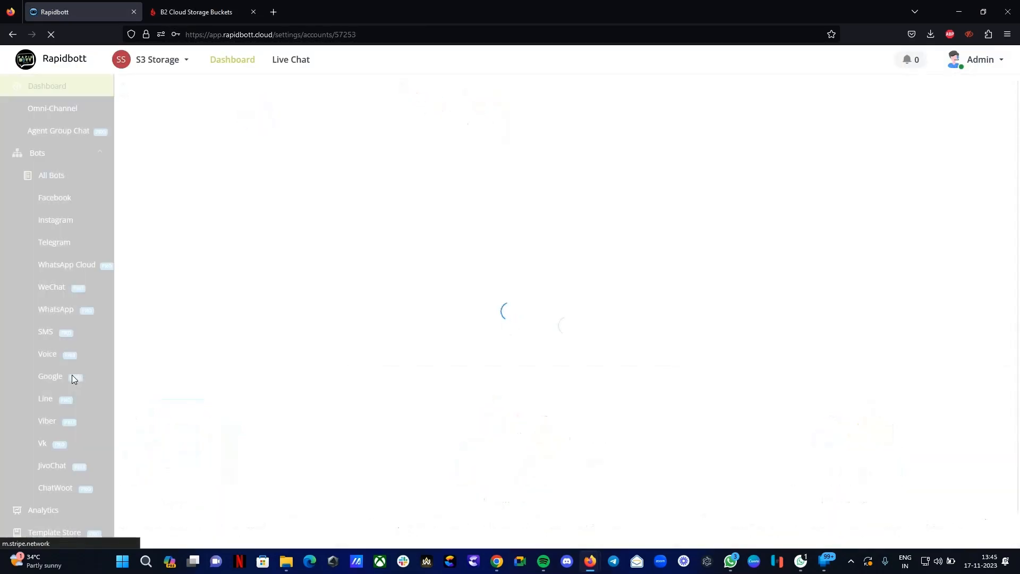
Step: Open the S3 Storage integration settings of the current workspace
{"action": "scroll", "coordinate": [49, 425], "scroll_direction": "down", "scroll_amount": 3}
{"action": "left_click", "coordinate": [48, 414]}
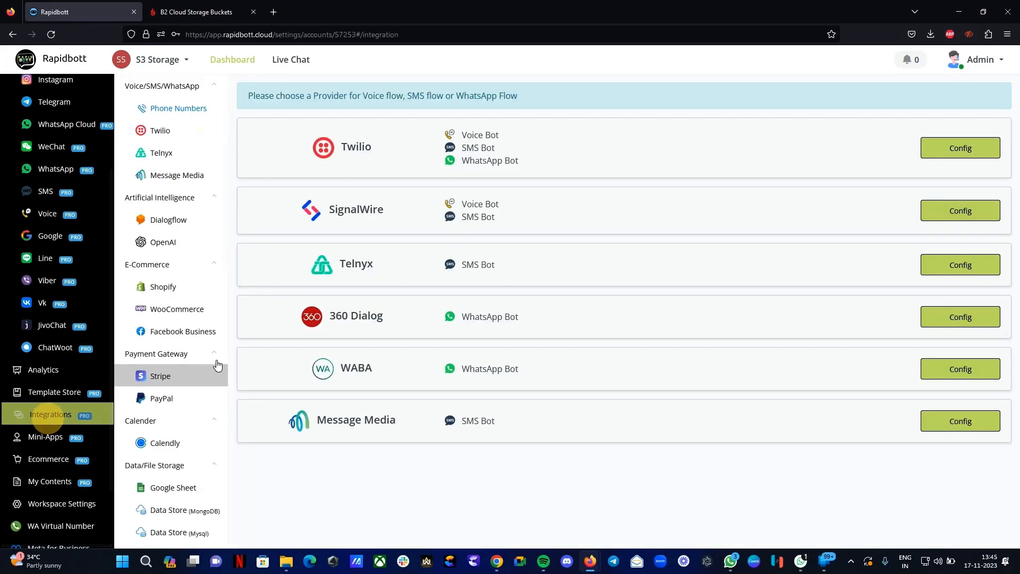
{"action": "scroll", "coordinate": [165, 409], "scroll_direction": "down", "scroll_amount": 3}
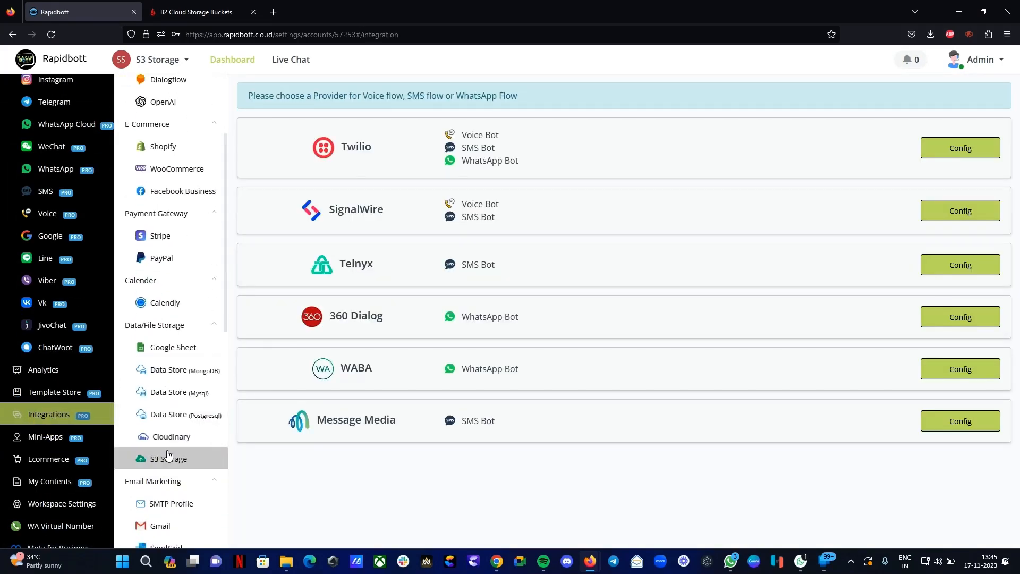
{"action": "scroll", "coordinate": [169, 456], "scroll_direction": "down", "scroll_amount": 3}
{"action": "left_click", "coordinate": [184, 324]}
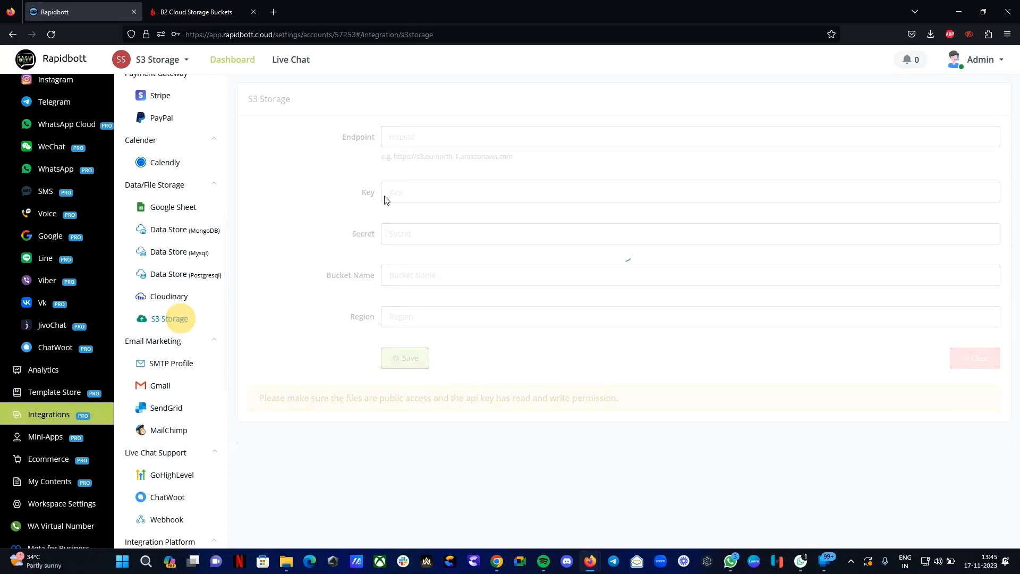
Step: Clear all saved data from the S3 Storage integration form and confirm the clearing
{"action": "triple_click", "coordinate": [455, 176]}
{"action": "key", "text": "BackSpace"}
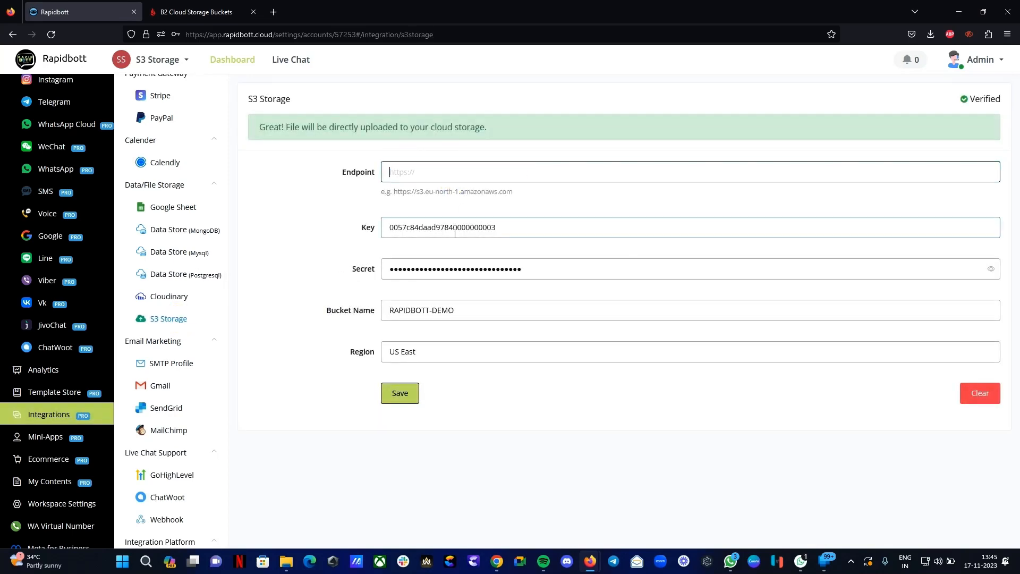
{"action": "left_click", "coordinate": [977, 393]}
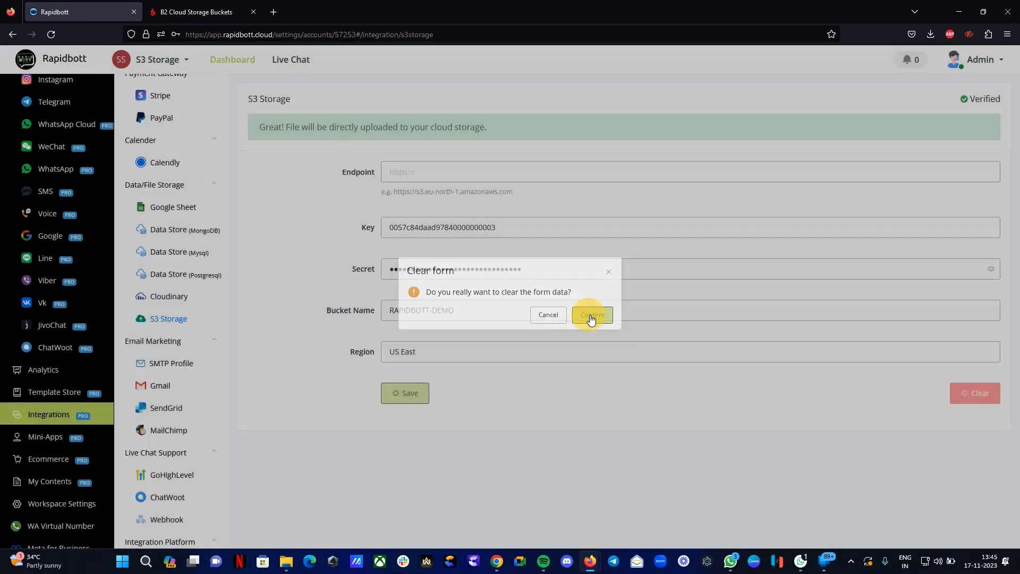
{"action": "left_click", "coordinate": [591, 318]}
Step: Switch to the Backblaze B2 buckets page, look through the existing buckets, and open the Backblaze homepage in a separate tab
{"action": "left_click", "coordinate": [182, 6]}
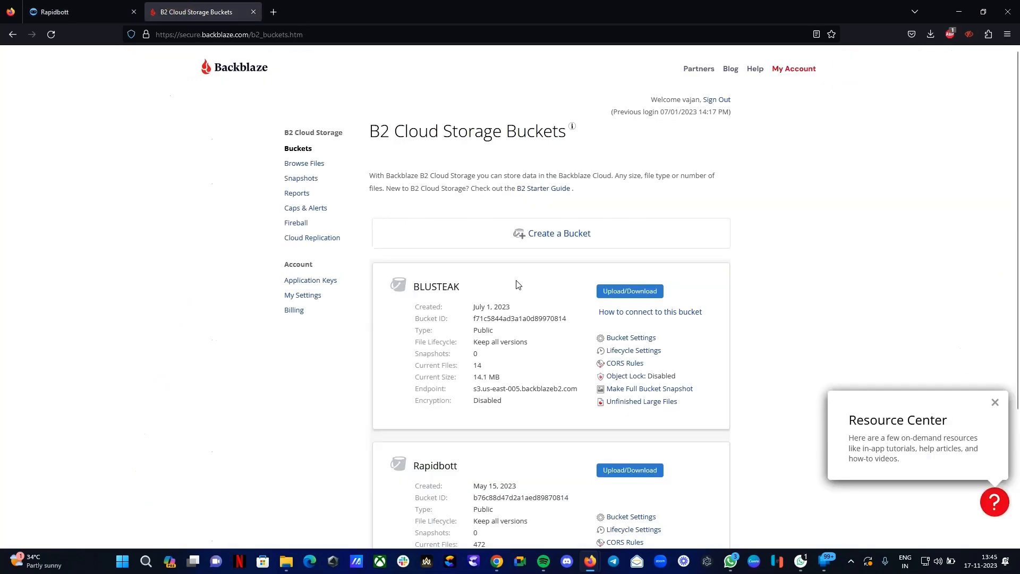
{"action": "scroll", "coordinate": [510, 282], "scroll_direction": "down", "scroll_amount": 5}
{"action": "scroll", "coordinate": [500, 278], "scroll_direction": "up", "scroll_amount": 5}
{"action": "right_click", "coordinate": [250, 75]}
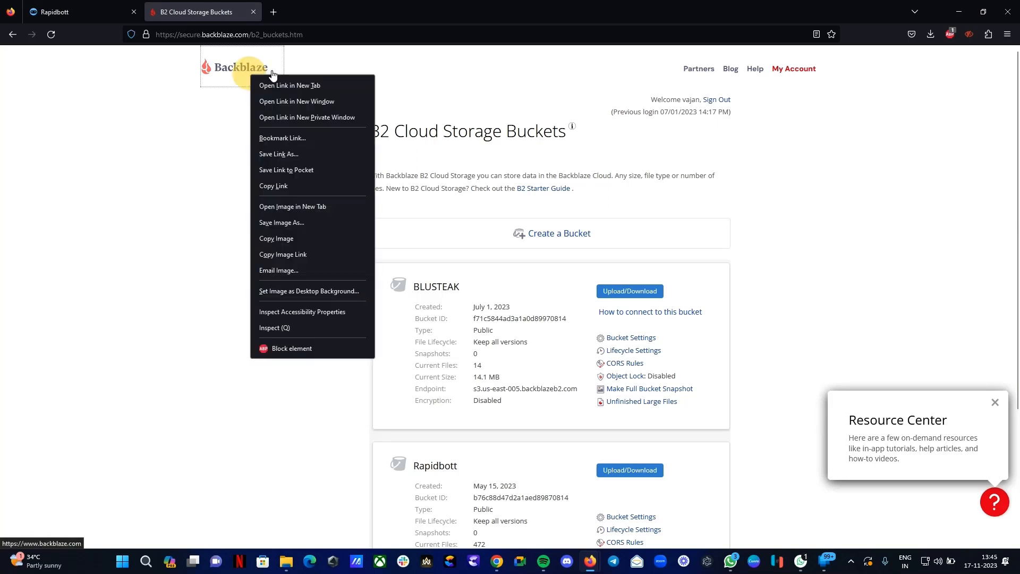
{"action": "left_click", "coordinate": [318, 86]}
{"action": "left_click", "coordinate": [315, 11]}
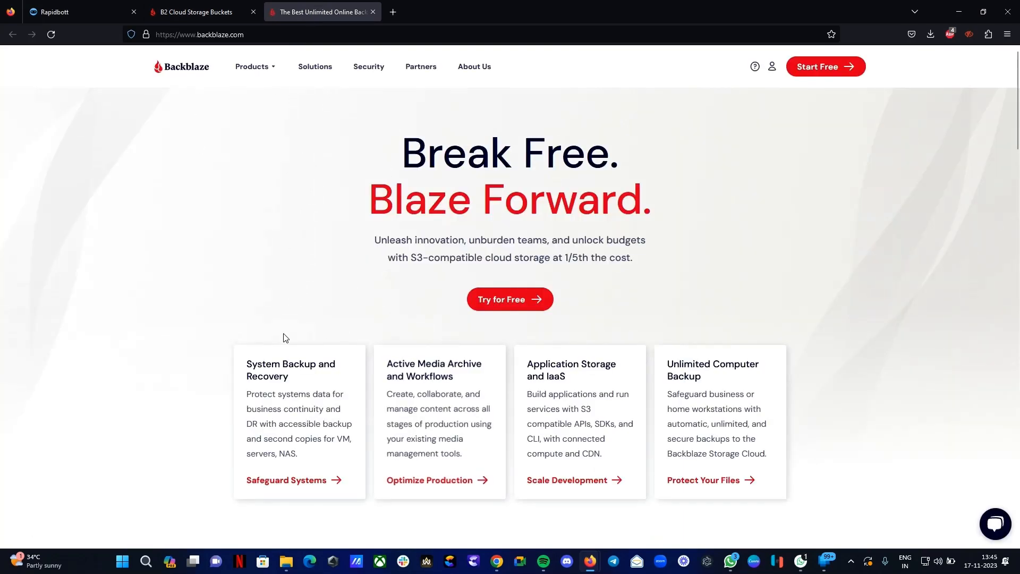
Step: Open the Backblaze free-trial solution choices and examine the S3 compatibility note under B2 Cloud Storage
{"action": "left_click", "coordinate": [504, 305]}
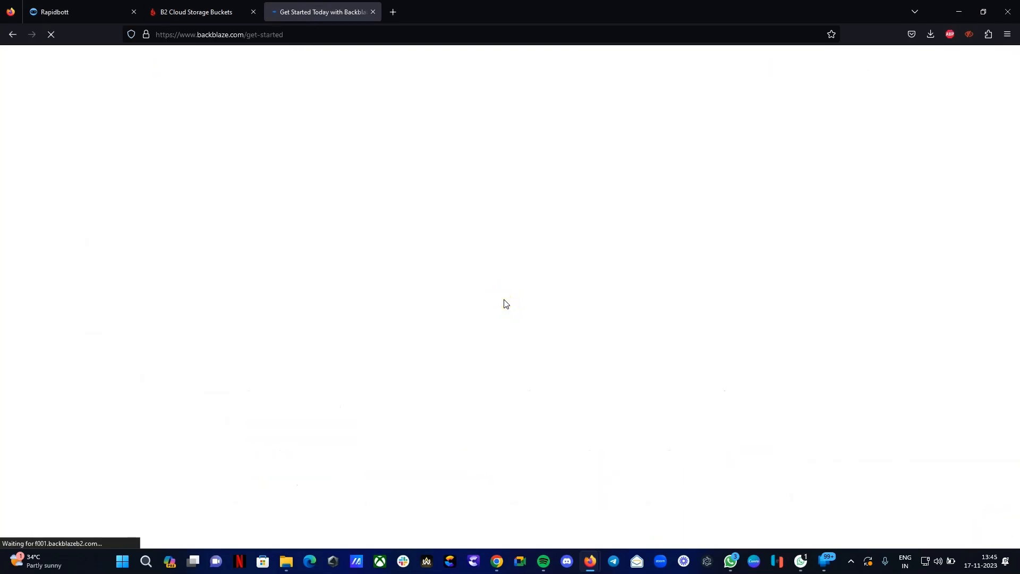
{"action": "left_click_drag", "start_coordinate": [271, 194], "coordinate": [357, 205]}
{"action": "left_click_drag", "start_coordinate": [449, 268], "coordinate": [302, 268]}
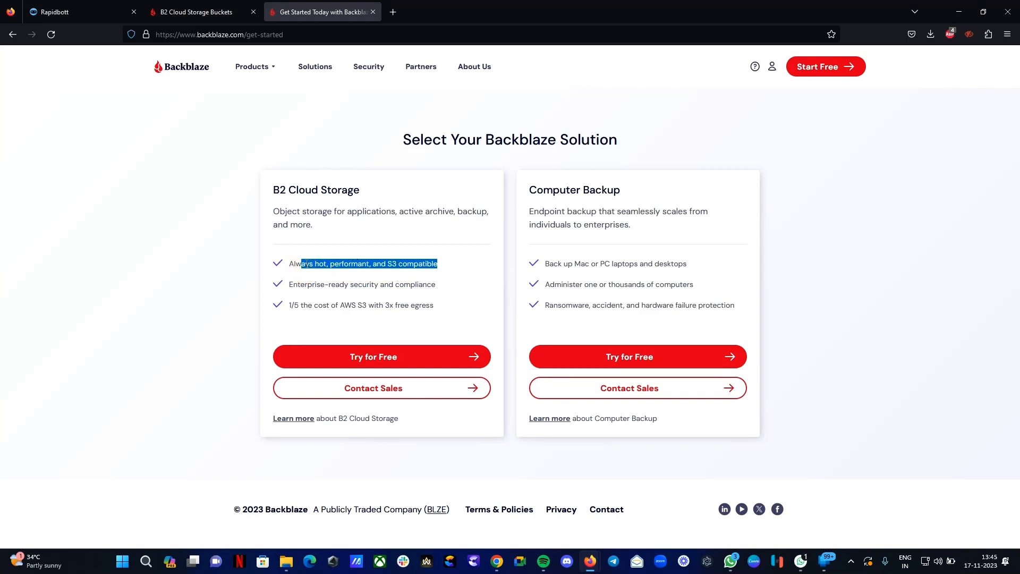
{"action": "left_click_drag", "start_coordinate": [283, 265], "coordinate": [440, 263]}
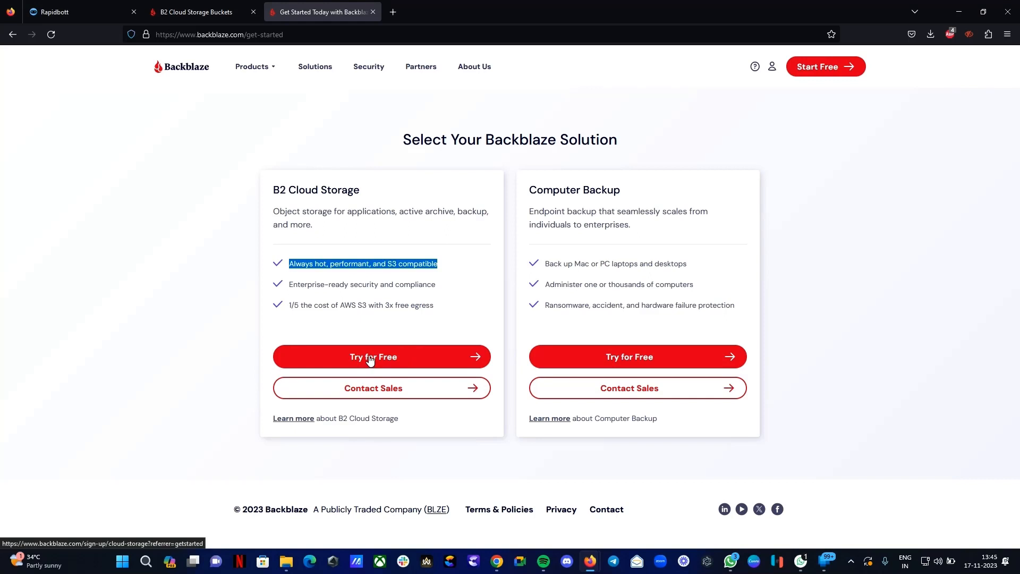
Step: Create a private B2 bucket named RAPIDBOTT-DEMO, with default encryption and Object Lock disabled
{"action": "left_click", "coordinate": [186, 6]}
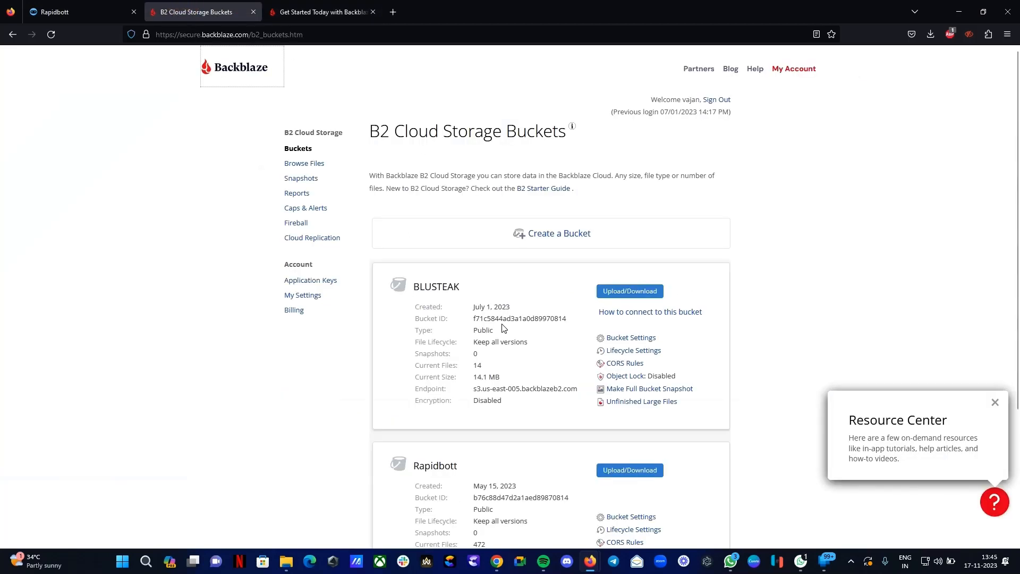
{"action": "left_click", "coordinate": [553, 237]}
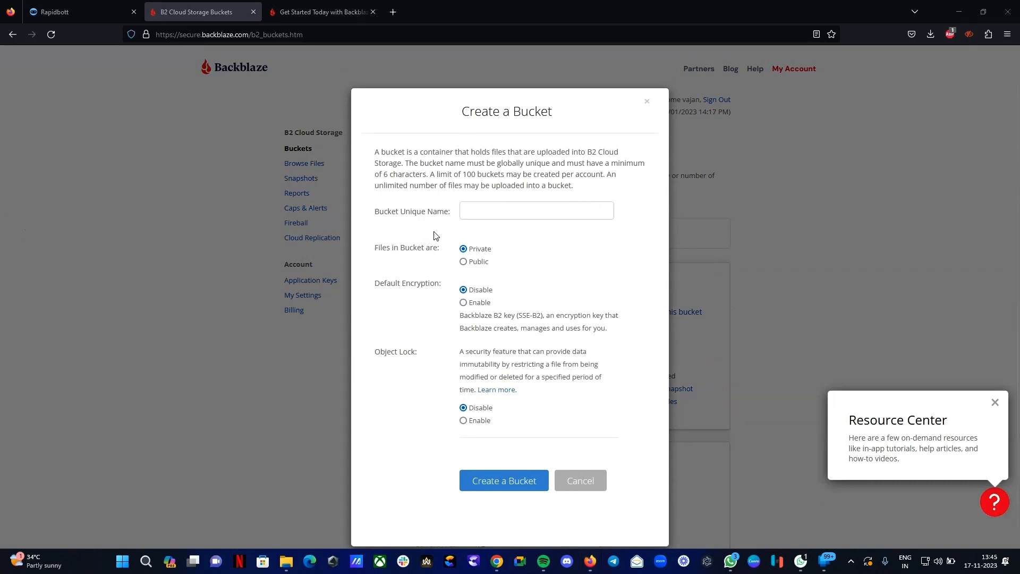
{"action": "left_click", "coordinate": [507, 211]}
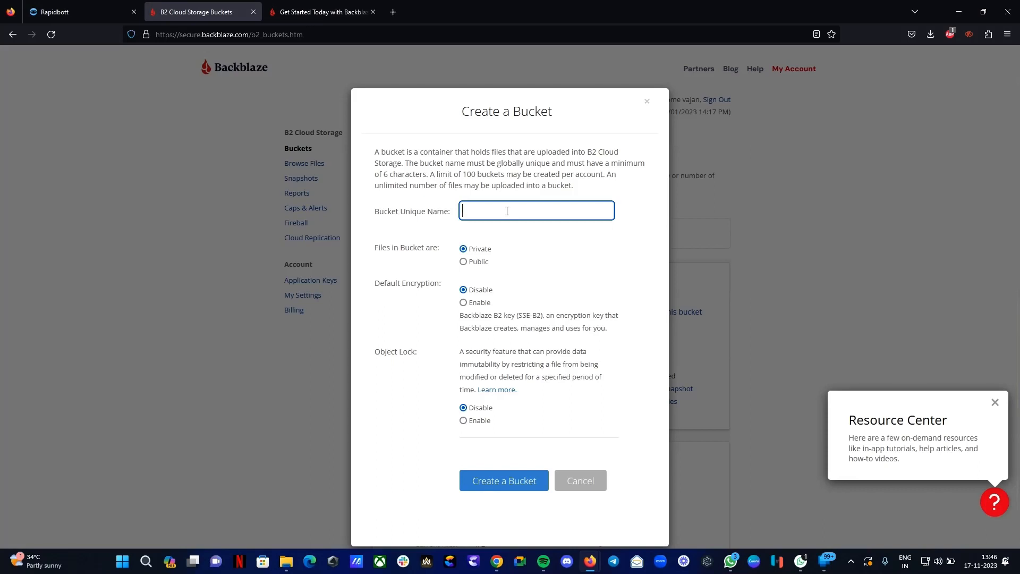
{"action": "type", "text": "Rap"}
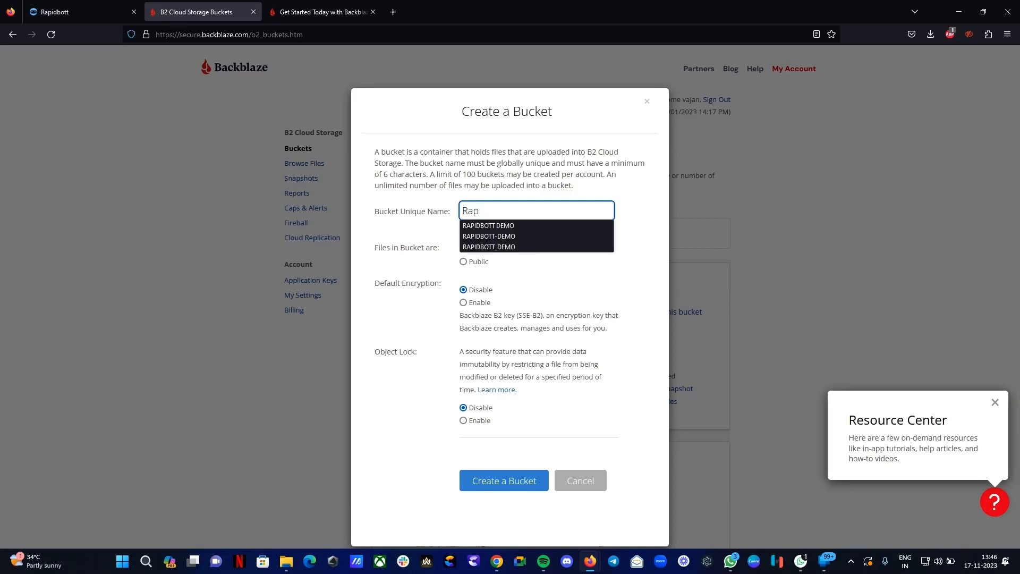
{"action": "type", "text": "idbott-"}
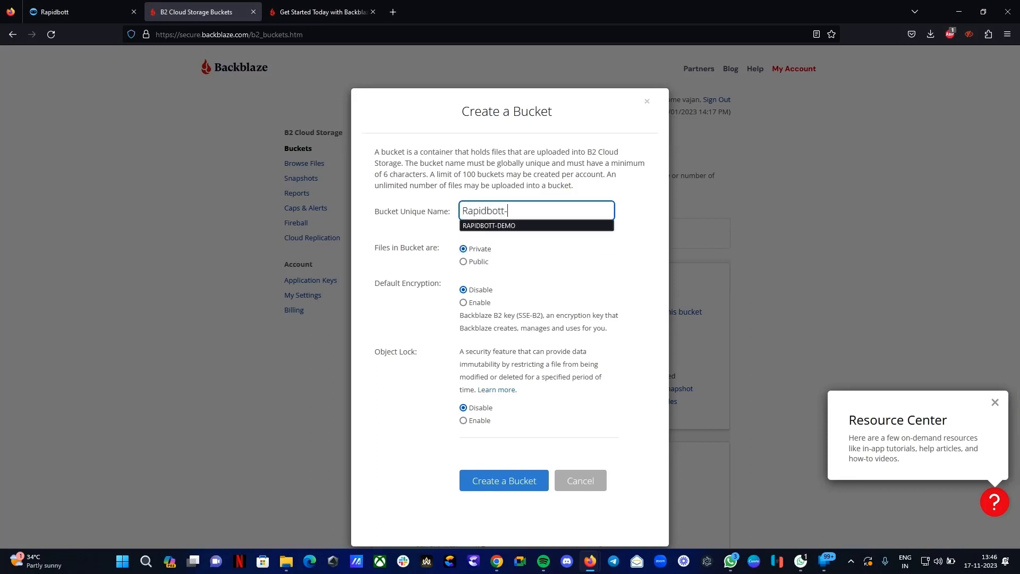
{"action": "type", "text": "demo"}
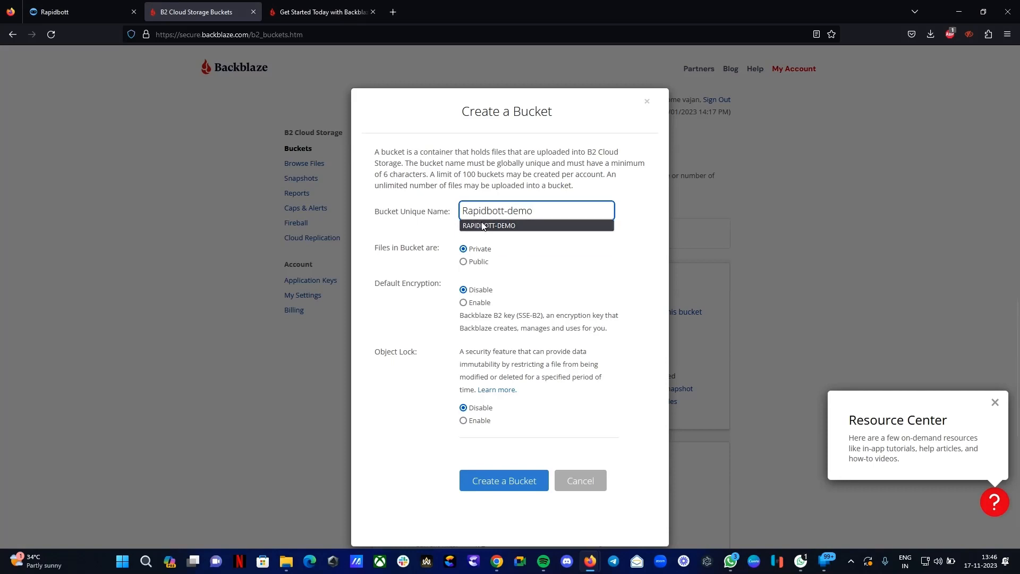
{"action": "left_click", "coordinate": [481, 225]}
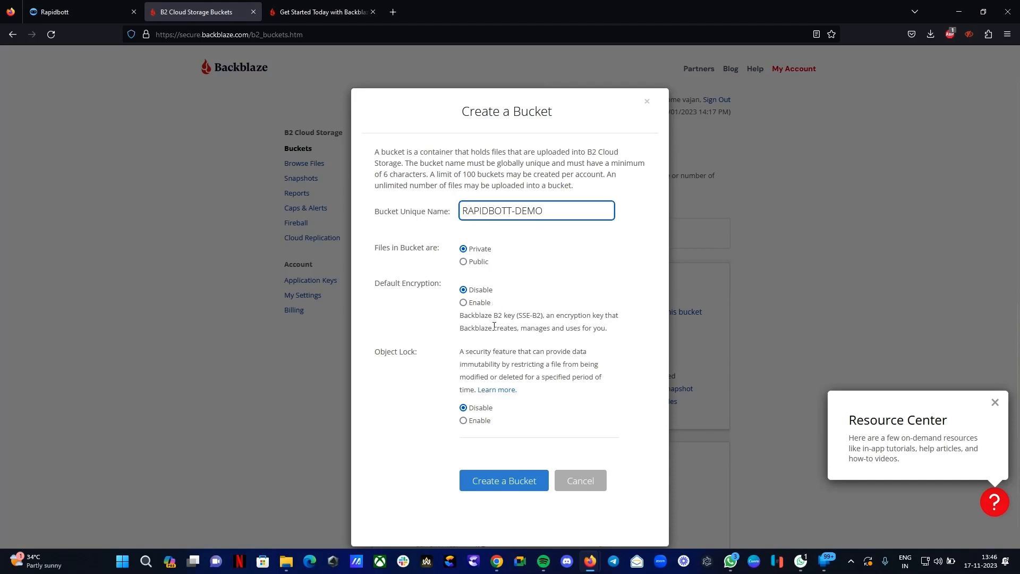
{"action": "left_click", "coordinate": [501, 485]}
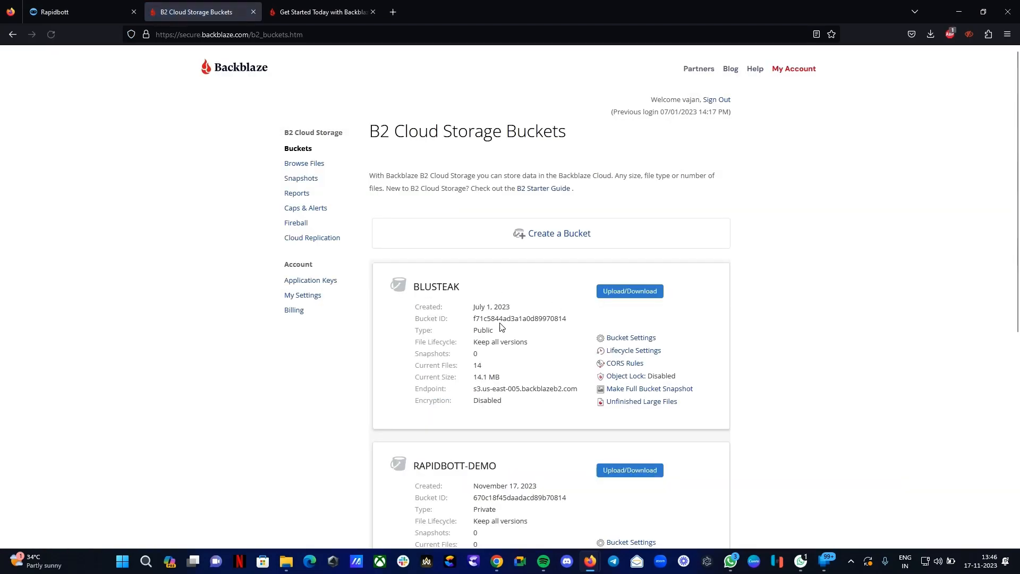
Step: Copy the endpoint address of the RAPIDBOTT-DEMO bucket
{"action": "scroll", "coordinate": [510, 346], "scroll_direction": "down", "scroll_amount": 3}
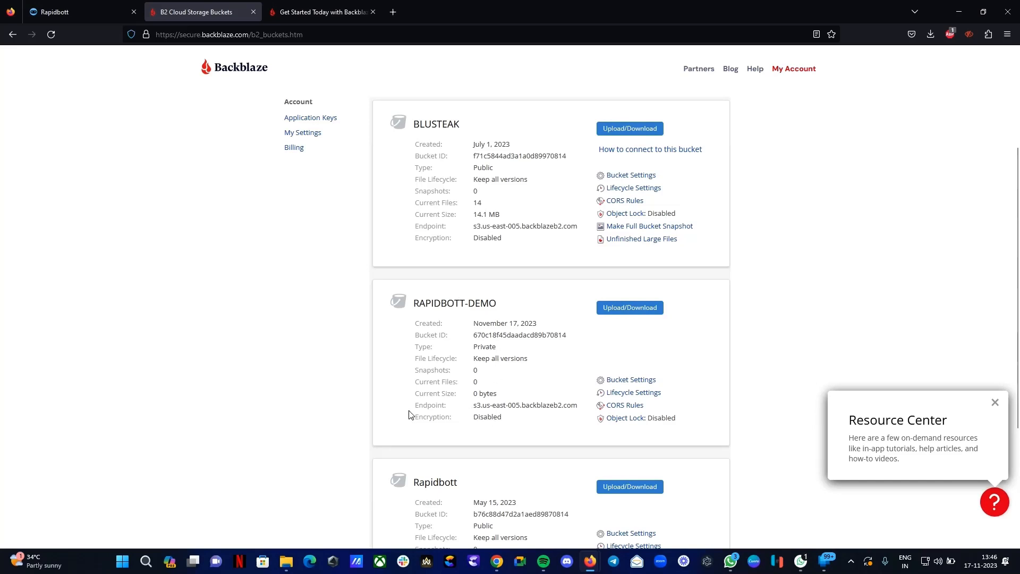
{"action": "left_click_drag", "start_coordinate": [476, 406], "coordinate": [578, 406]}
{"action": "right_click", "coordinate": [559, 406]}
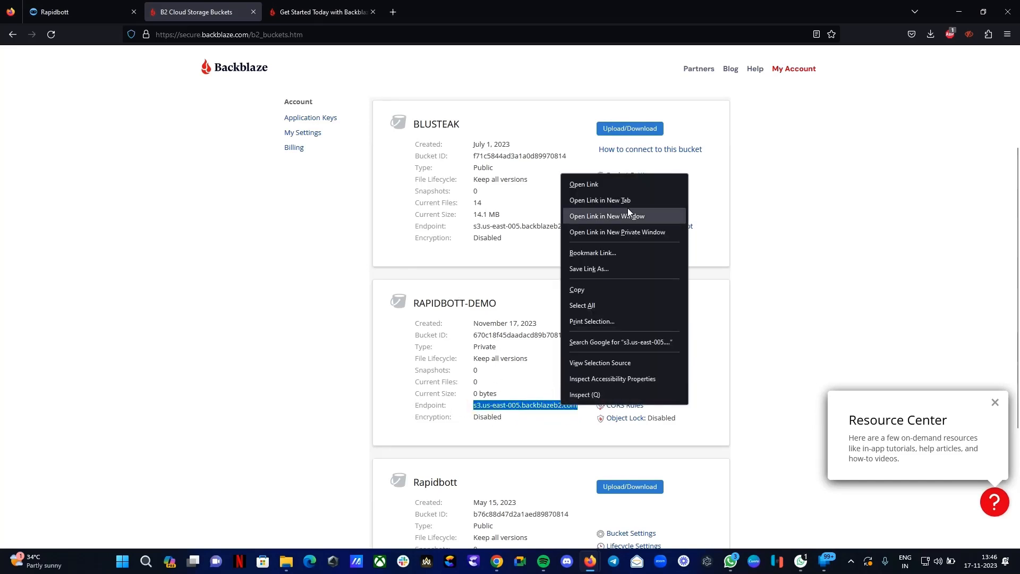
{"action": "left_click", "coordinate": [585, 289]}
{"action": "left_click", "coordinate": [72, 5]}
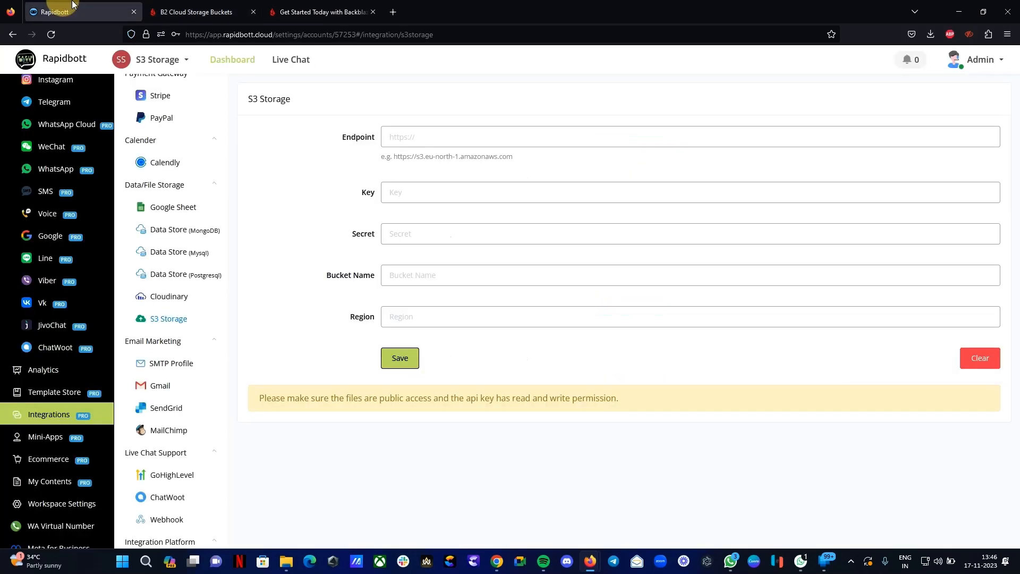
{"action": "left_click", "coordinate": [414, 138]}
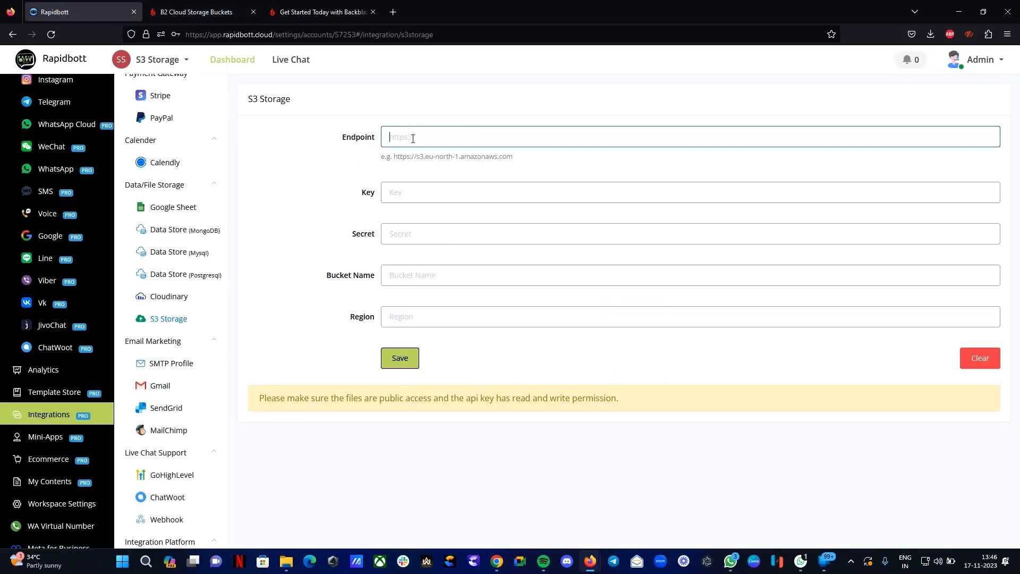
{"action": "type", "text": "https://"}
{"action": "key", "text": "ctrl+v"}
{"action": "left_click", "coordinate": [474, 161]}
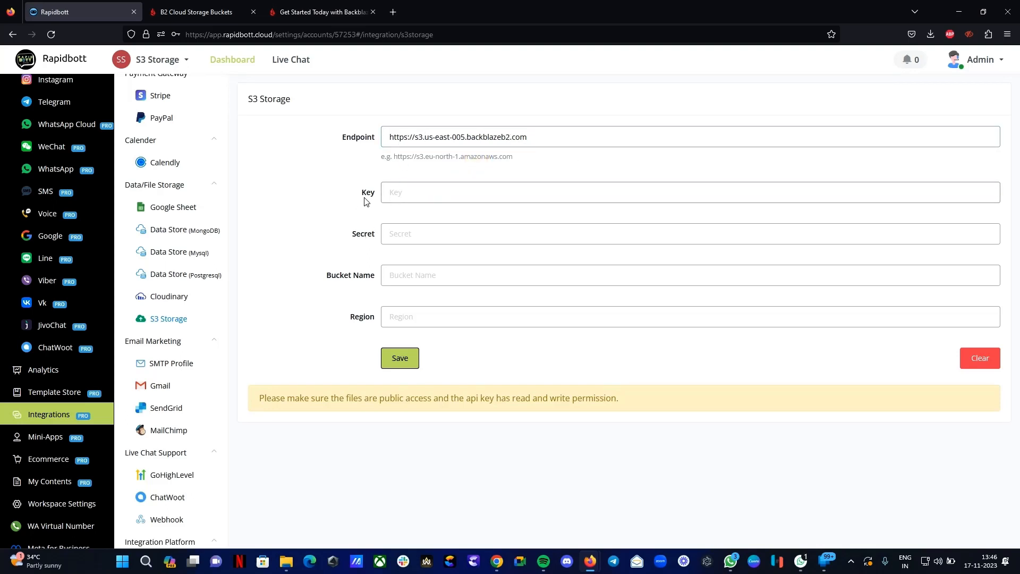
{"action": "left_click", "coordinate": [375, 245]}
Step: Return to Backblaze and open the form for adding a new application key to the account
{"action": "left_click", "coordinate": [197, 12]}
{"action": "scroll", "coordinate": [313, 170], "scroll_direction": "up", "scroll_amount": 2}
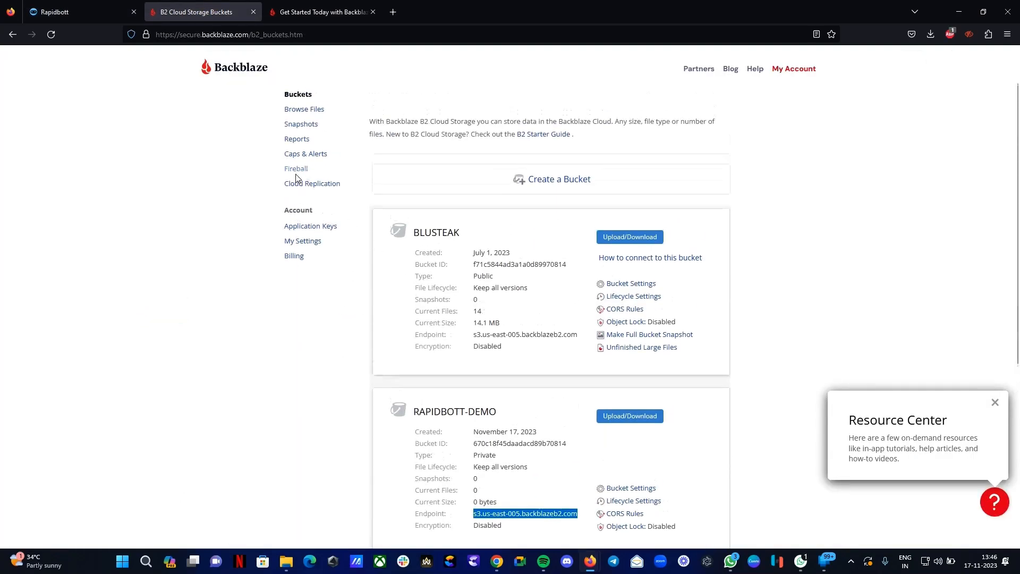
{"action": "left_click", "coordinate": [311, 227]}
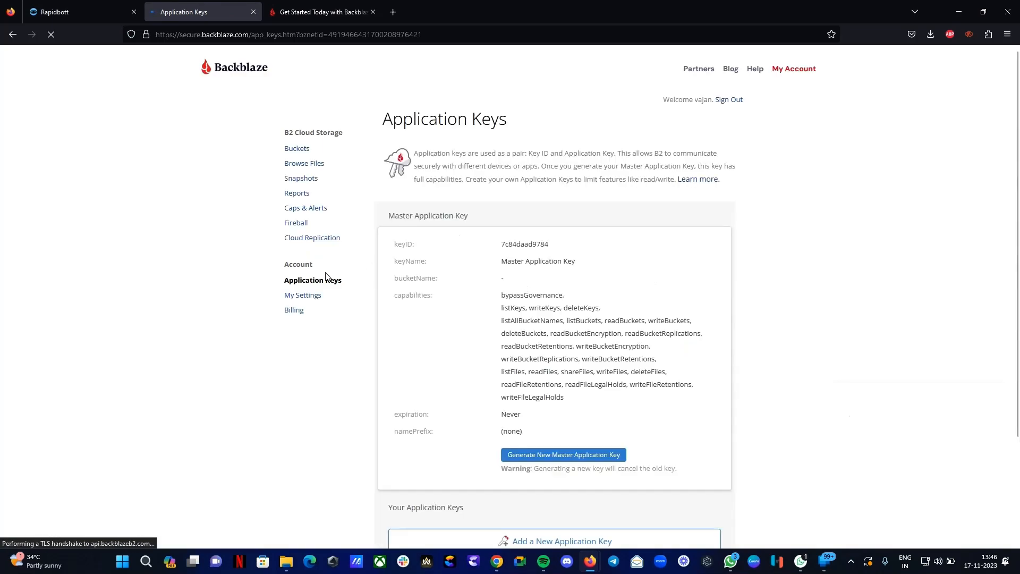
{"action": "scroll", "coordinate": [520, 245], "scroll_direction": "down", "scroll_amount": 2}
{"action": "scroll", "coordinate": [520, 251], "scroll_direction": "down", "scroll_amount": 8}
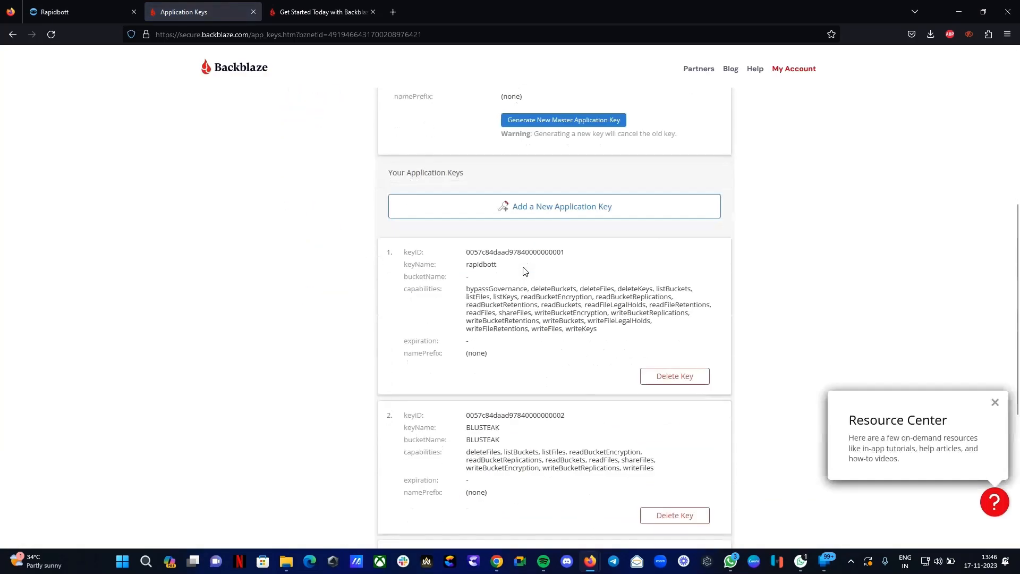
{"action": "scroll", "coordinate": [523, 273], "scroll_direction": "up", "scroll_amount": 4}
{"action": "scroll", "coordinate": [531, 279], "scroll_direction": "up", "scroll_amount": 2}
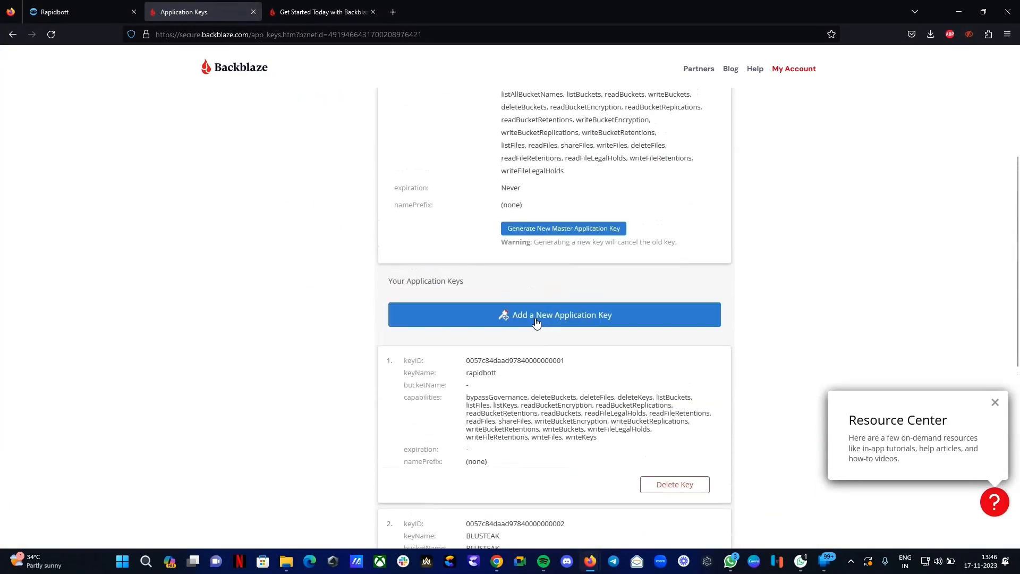
{"action": "left_click", "coordinate": [561, 319]}
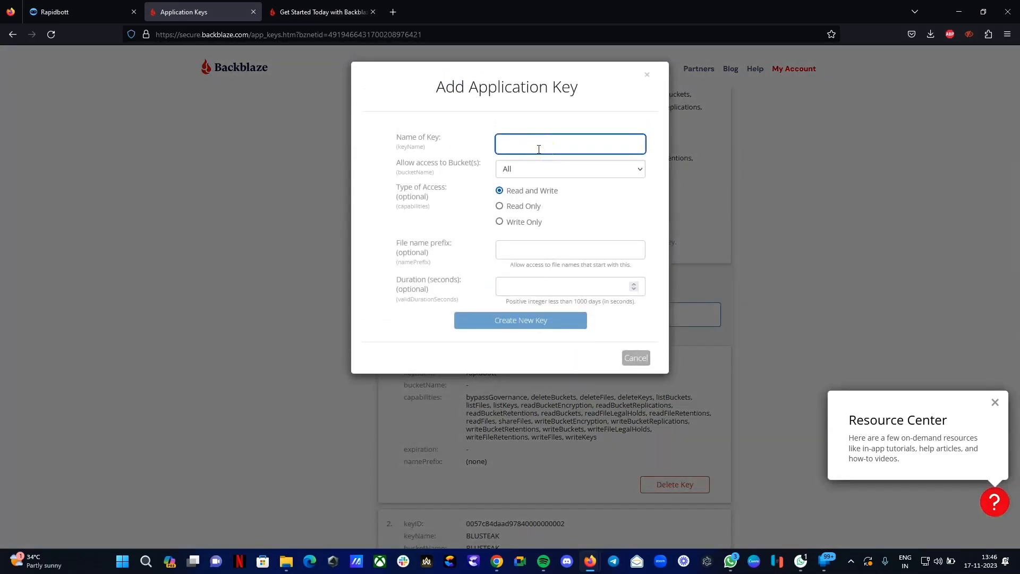
Step: Create an application key named rapidbottnewdemo with read and write access to all buckets
{"action": "type", "text": "ra"}
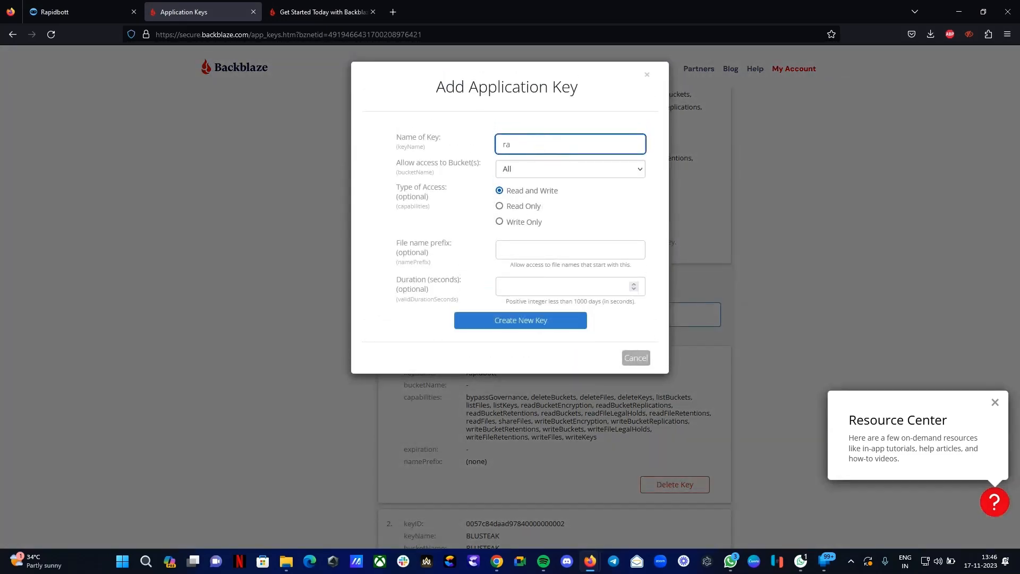
{"action": "type", "text": "pidboot"}
{"action": "type", "text": " demo"}
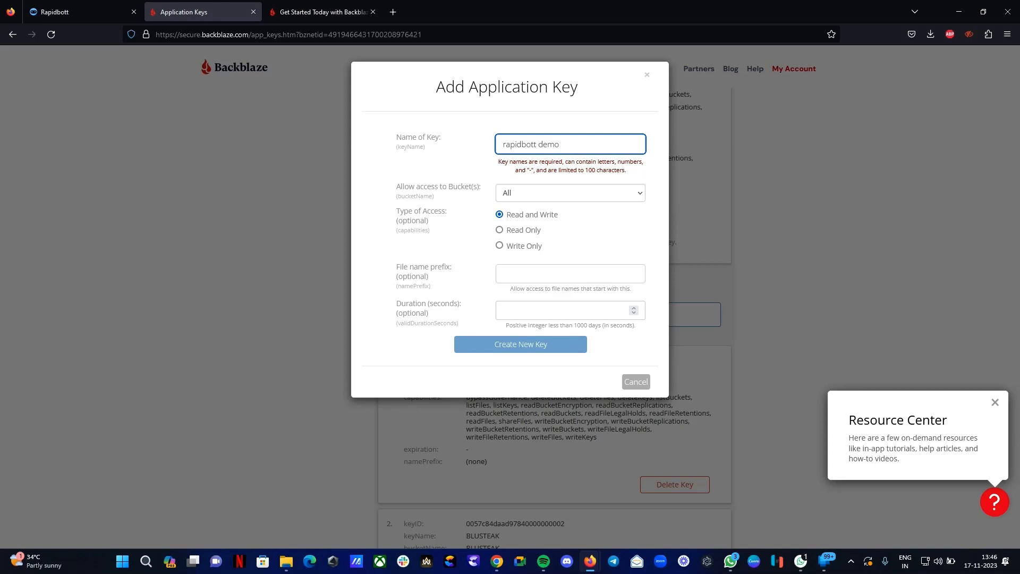
{"action": "key", "text": "BackSpace"}
{"action": "key", "text": "BackSpace"}
{"action": "key", "text": "BackSpace"}
{"action": "key", "text": "BackSpace"}
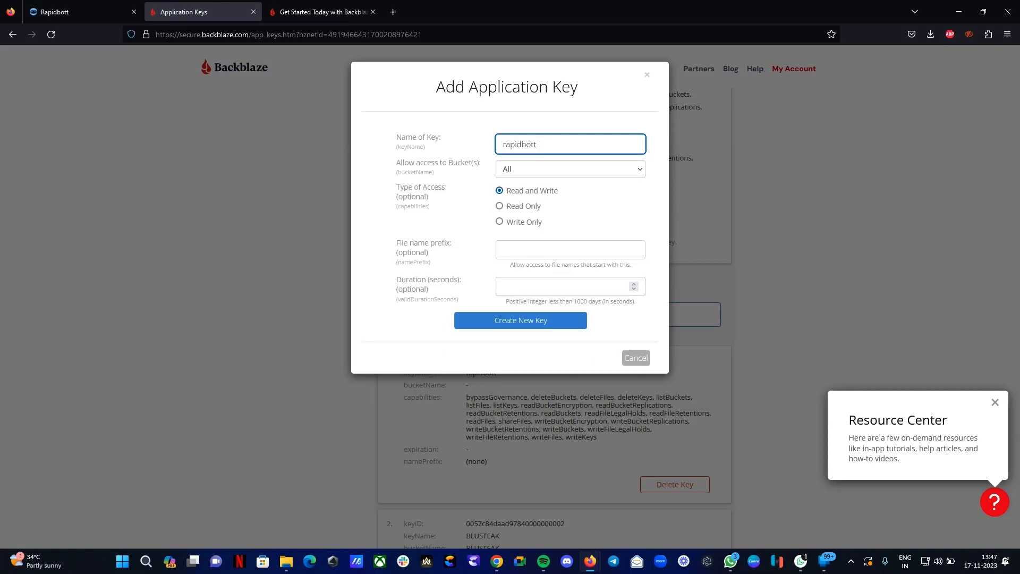
{"action": "type", "text": "newdemo"}
{"action": "left_click", "coordinate": [524, 325]}
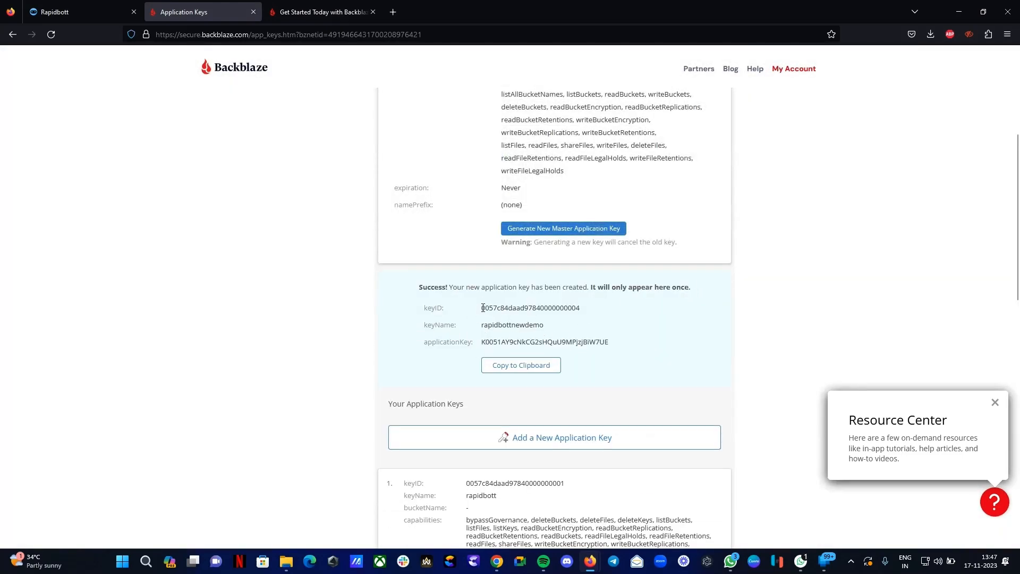
Step: Copy the new application key's keyID and paste it into the Key field of Rapidbott's S3 Storage settings
{"action": "left_click_drag", "start_coordinate": [482, 308], "coordinate": [578, 307]}
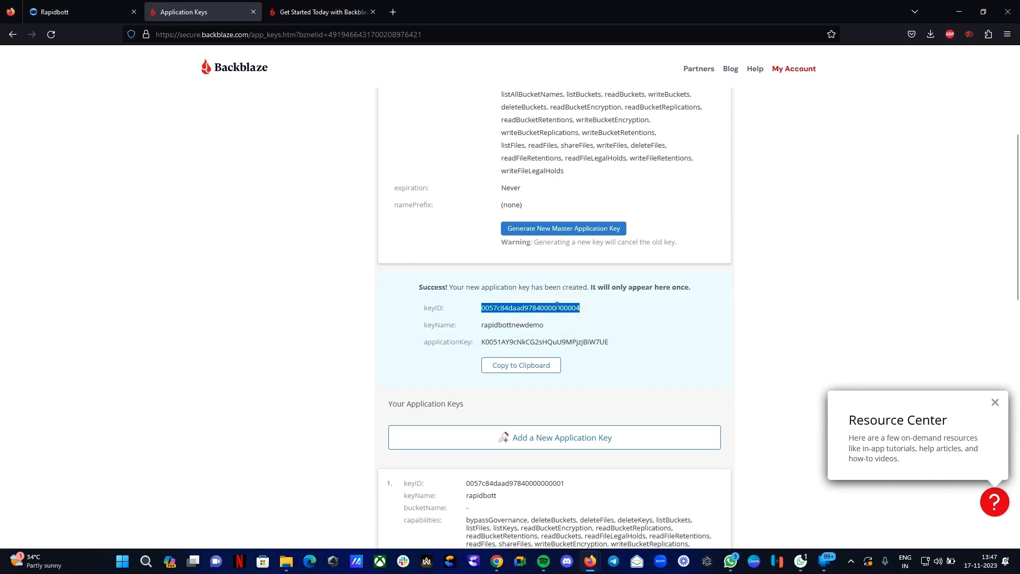
{"action": "right_click", "coordinate": [556, 306]}
{"action": "left_click", "coordinate": [585, 317]}
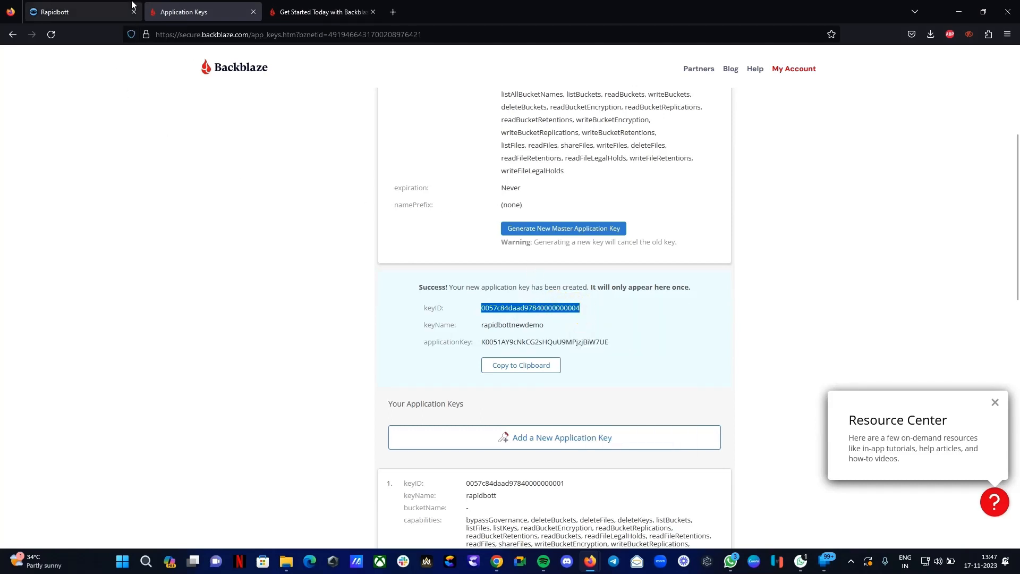
{"action": "left_click", "coordinate": [89, 11]}
{"action": "left_click", "coordinate": [424, 194]}
{"action": "right_click", "coordinate": [425, 201]}
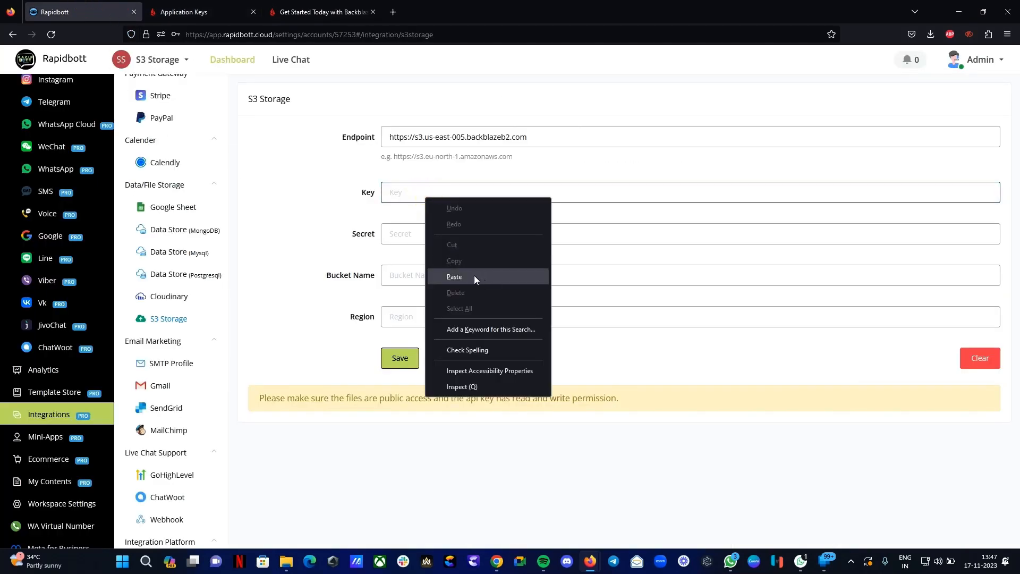
{"action": "left_click", "coordinate": [454, 277]}
Step: Copy the new application key from Backblaze and paste it into the Secret field of Rapidbott's S3 Storage settings
{"action": "left_click", "coordinate": [184, 11]}
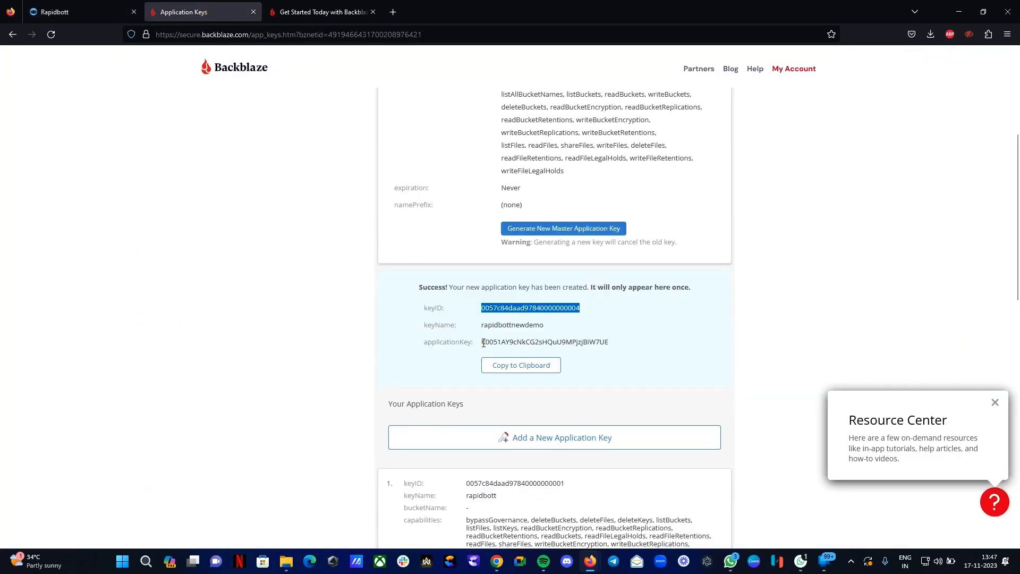
{"action": "left_click_drag", "start_coordinate": [483, 343], "coordinate": [609, 343]}
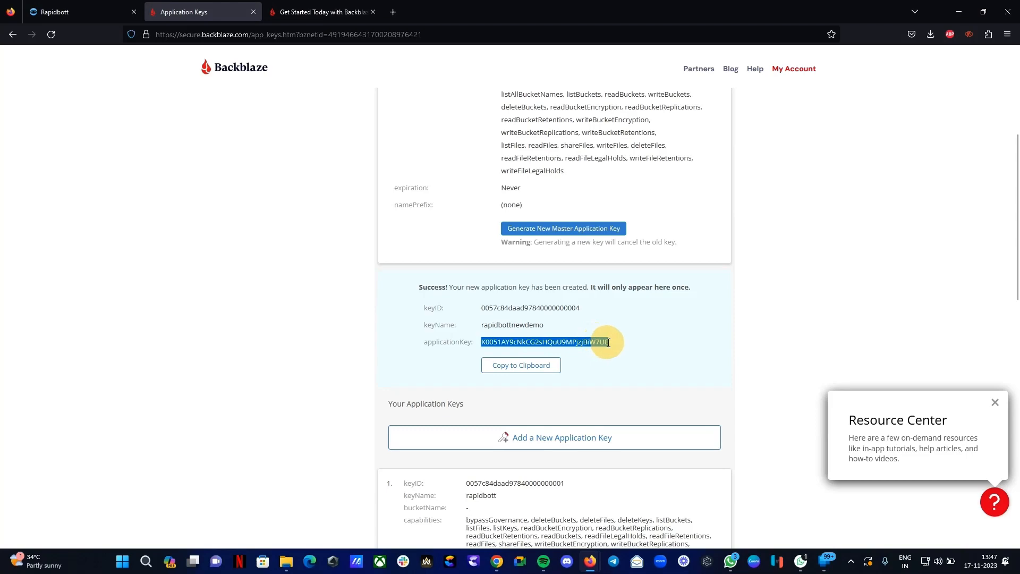
{"action": "right_click", "coordinate": [595, 343]}
{"action": "left_click", "coordinate": [617, 355]}
{"action": "left_click", "coordinate": [90, 10]}
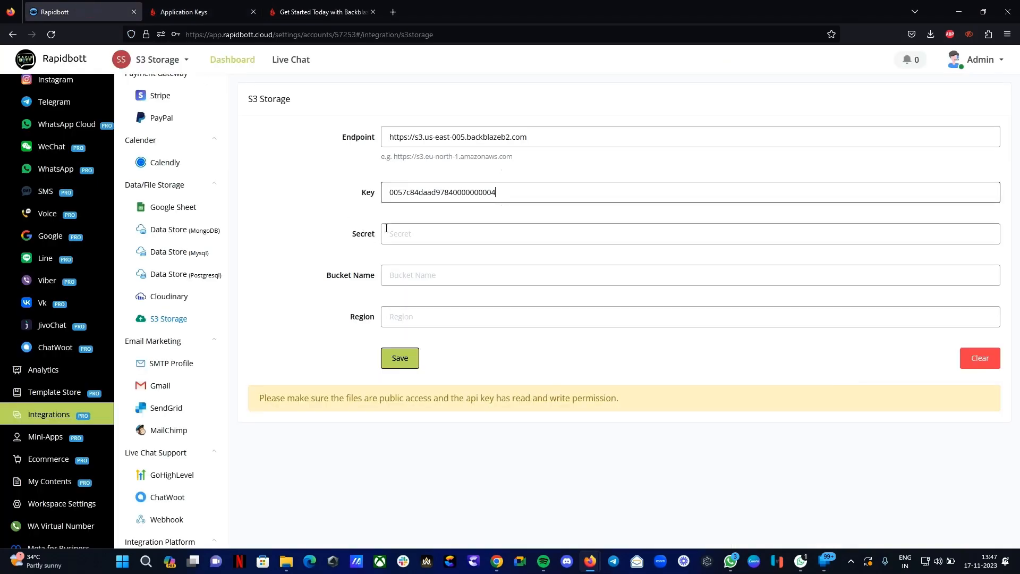
{"action": "left_click", "coordinate": [386, 231]}
{"action": "right_click", "coordinate": [405, 234]}
{"action": "left_click", "coordinate": [451, 366]}
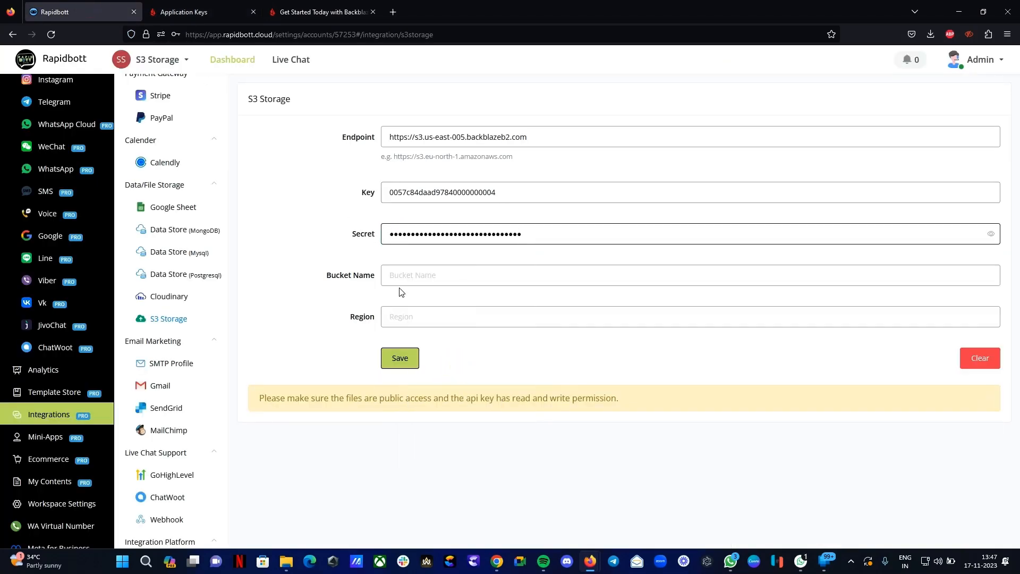
Step: Return to Backblaze and copy the name of the RAPIDBOTT-DEMO bucket from the bucket list
{"action": "left_click", "coordinate": [207, 11]}
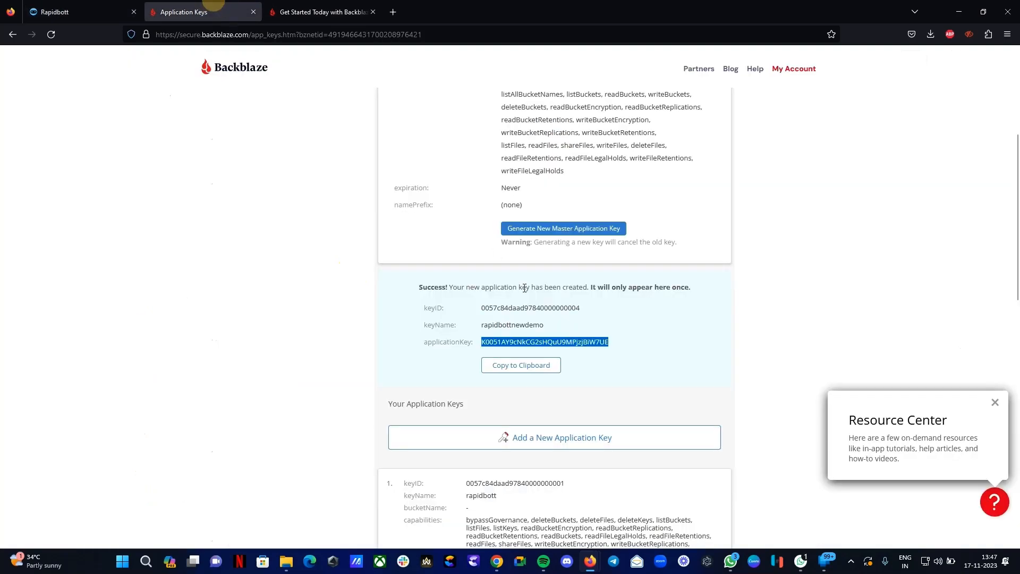
{"action": "scroll", "coordinate": [553, 298], "scroll_direction": "up", "scroll_amount": 5}
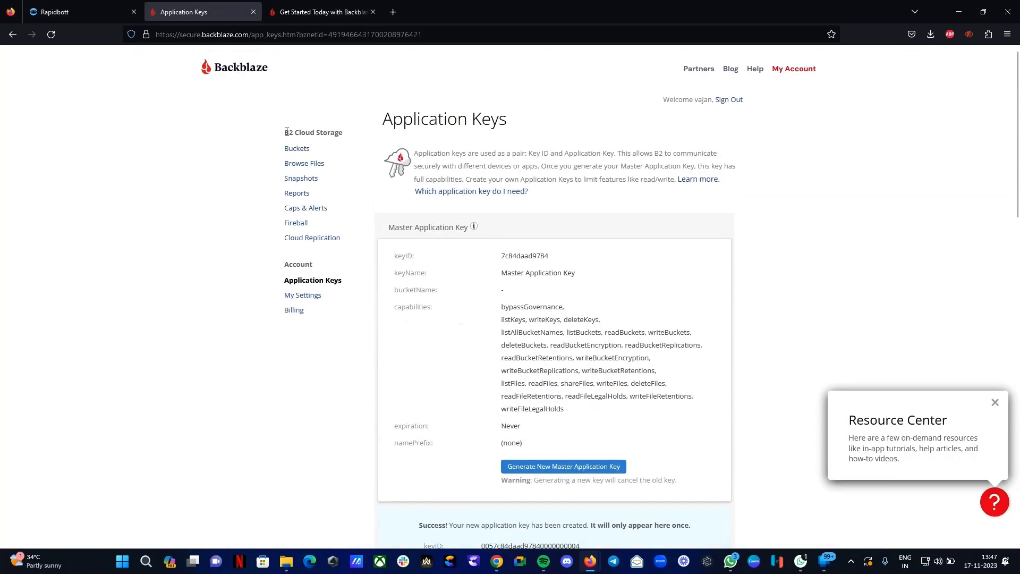
{"action": "left_click", "coordinate": [296, 149]}
{"action": "scroll", "coordinate": [511, 307], "scroll_direction": "down", "scroll_amount": 4}
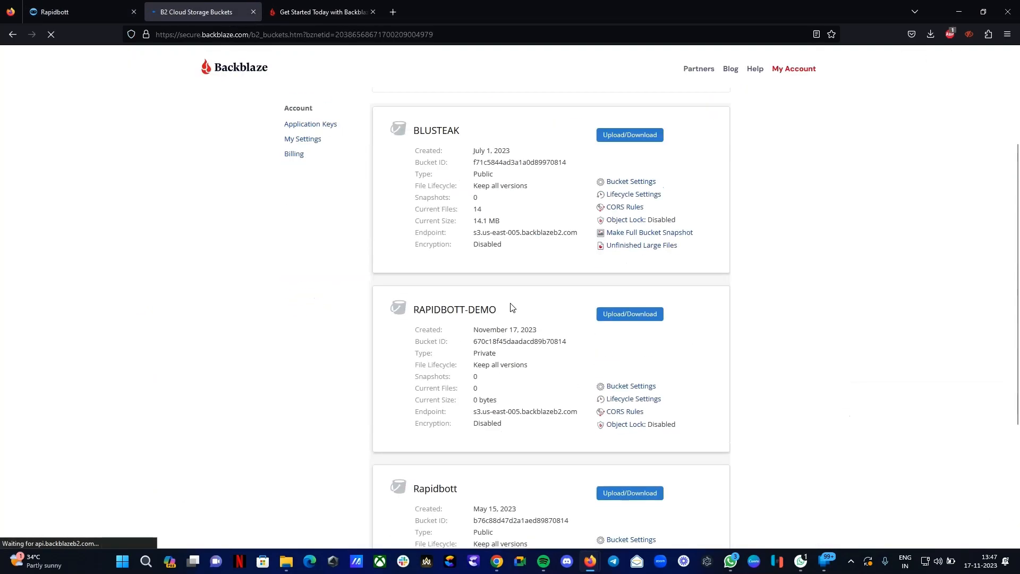
{"action": "left_click", "coordinate": [478, 302]}
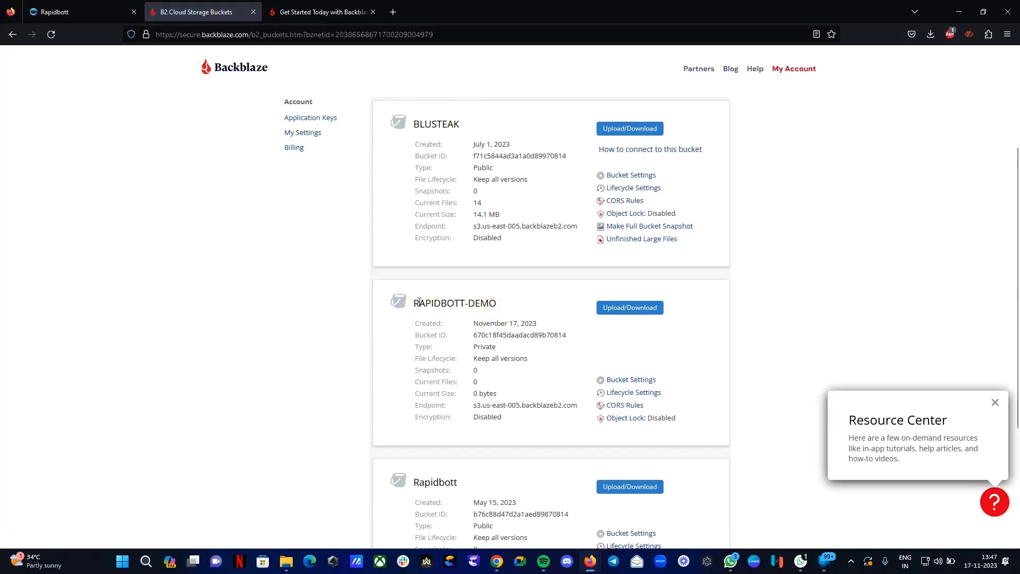
{"action": "left_click_drag", "start_coordinate": [419, 302], "coordinate": [495, 304]}
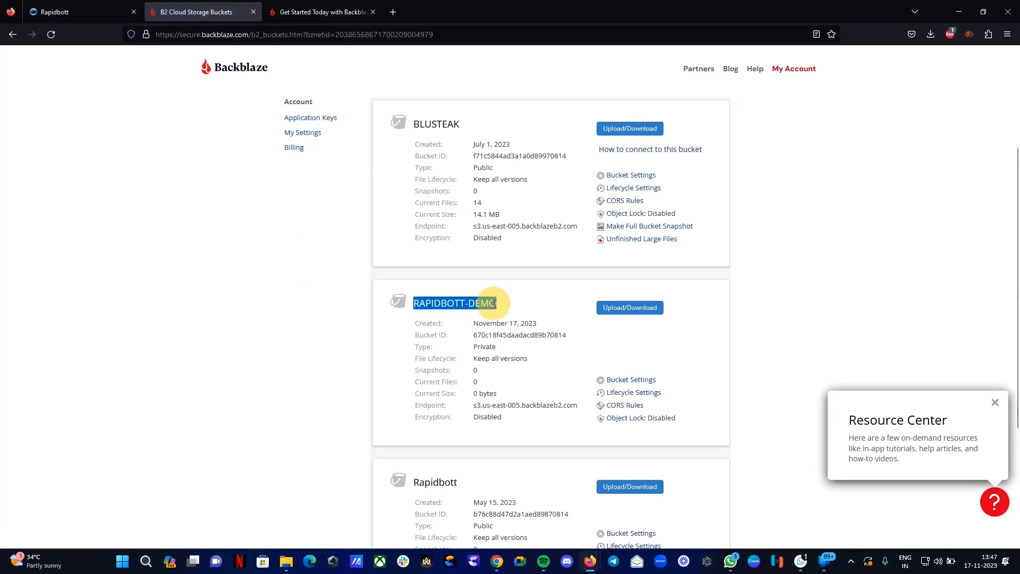
{"action": "right_click", "coordinate": [495, 304]}
{"action": "left_click", "coordinate": [504, 312]}
Step: Switch to Rapidbott and set the S3 Storage bucket name to RAPIDBOTT-DEMO
{"action": "left_click", "coordinate": [85, 10]}
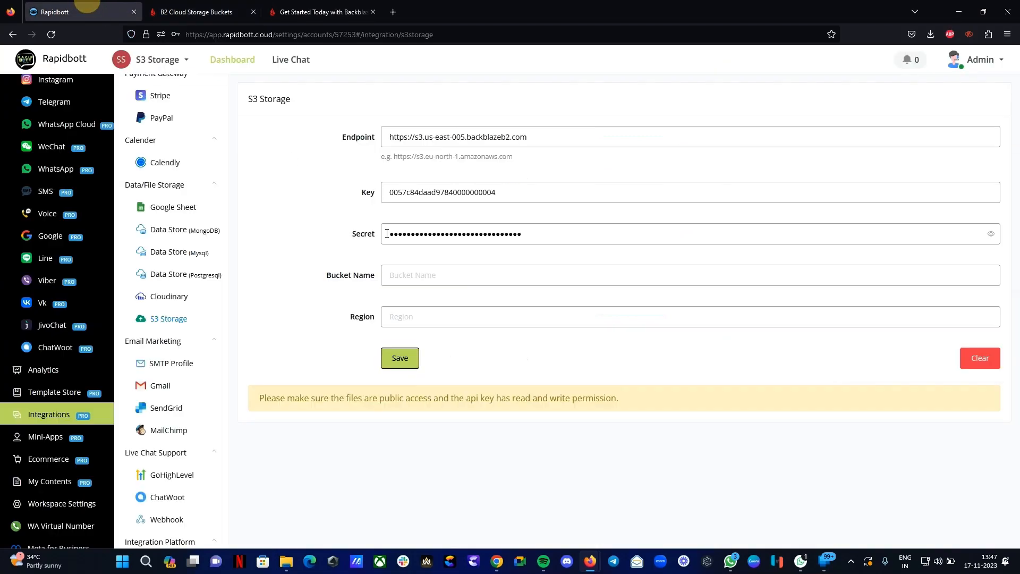
{"action": "left_click", "coordinate": [409, 275]}
{"action": "right_click", "coordinate": [409, 274]}
{"action": "left_click", "coordinate": [450, 354]}
{"action": "left_click", "coordinate": [407, 316]}
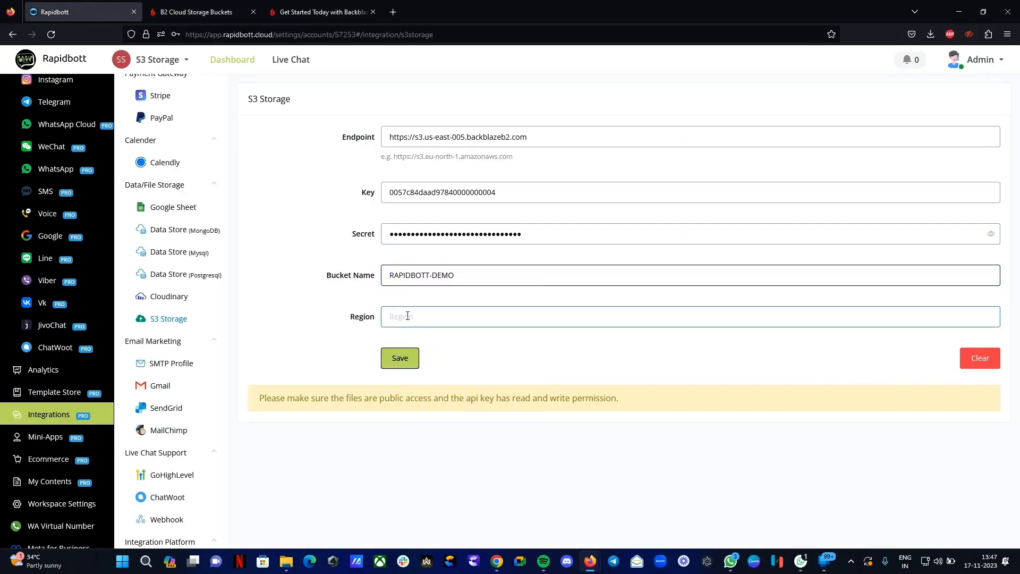
Step: Copy the data storage region, US East, from the Backblaze account settings
{"action": "left_click", "coordinate": [196, 12]}
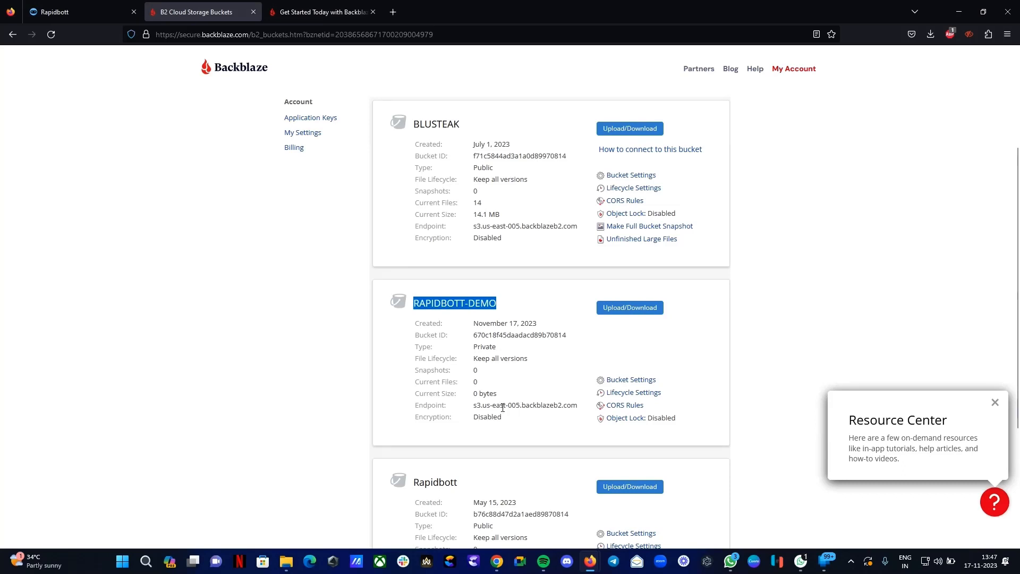
{"action": "scroll", "coordinate": [287, 297], "scroll_direction": "up", "scroll_amount": 1}
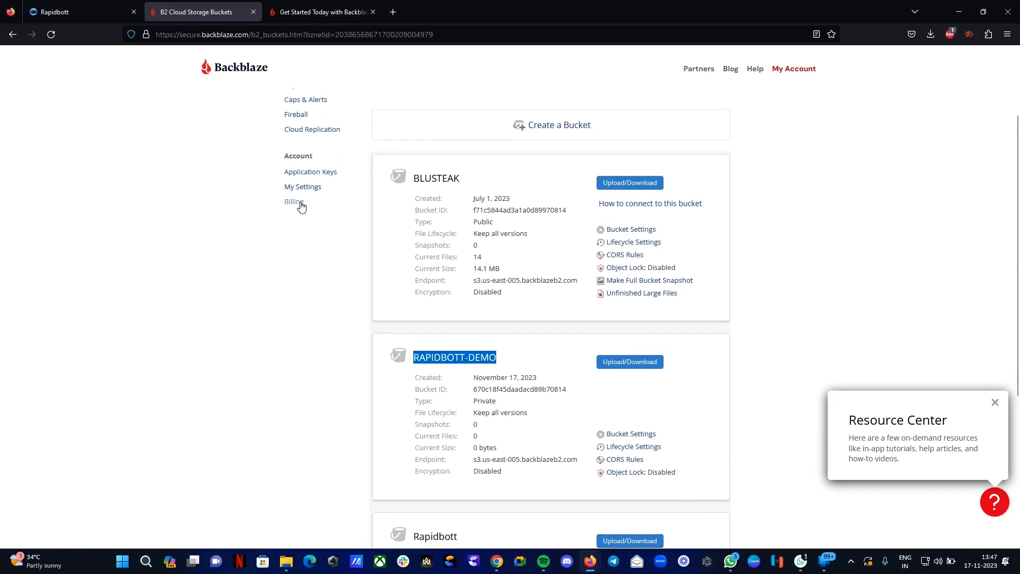
{"action": "left_click", "coordinate": [293, 192]}
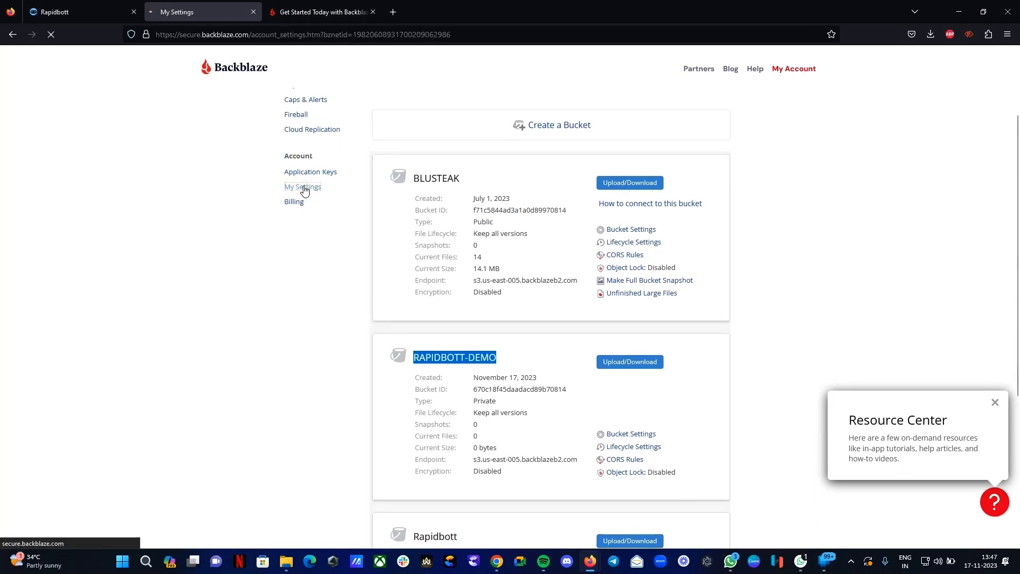
{"action": "scroll", "coordinate": [685, 452], "scroll_direction": "down", "scroll_amount": 5}
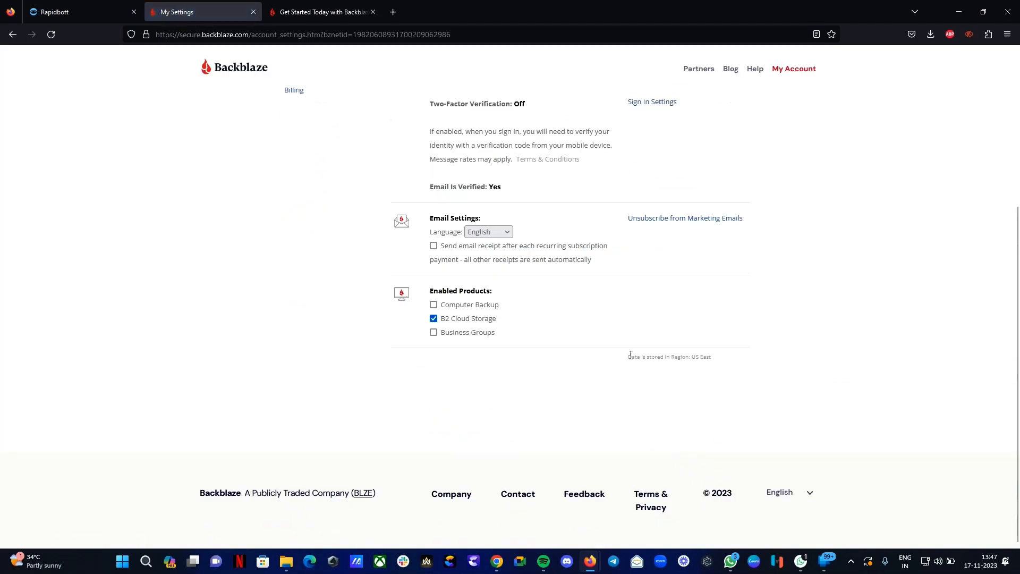
{"action": "left_click_drag", "start_coordinate": [626, 357], "coordinate": [712, 357]}
{"action": "right_click", "coordinate": [711, 357]}
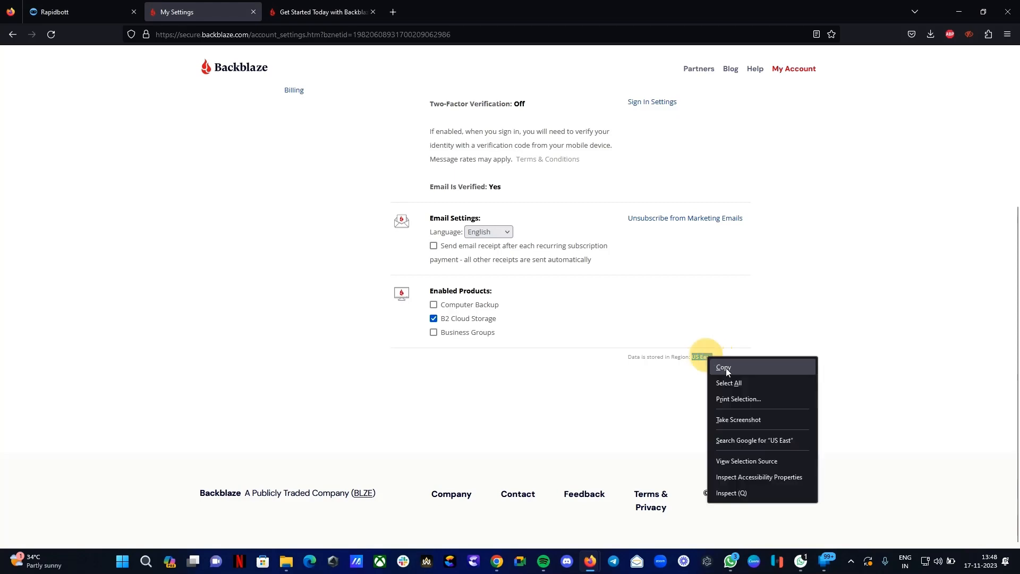
{"action": "left_click", "coordinate": [725, 369]}
Step: Switch to Rapidbott, set the S3 Storage region to US East and save the integration
{"action": "left_click", "coordinate": [11, 12]}
{"action": "left_click", "coordinate": [75, 13]}
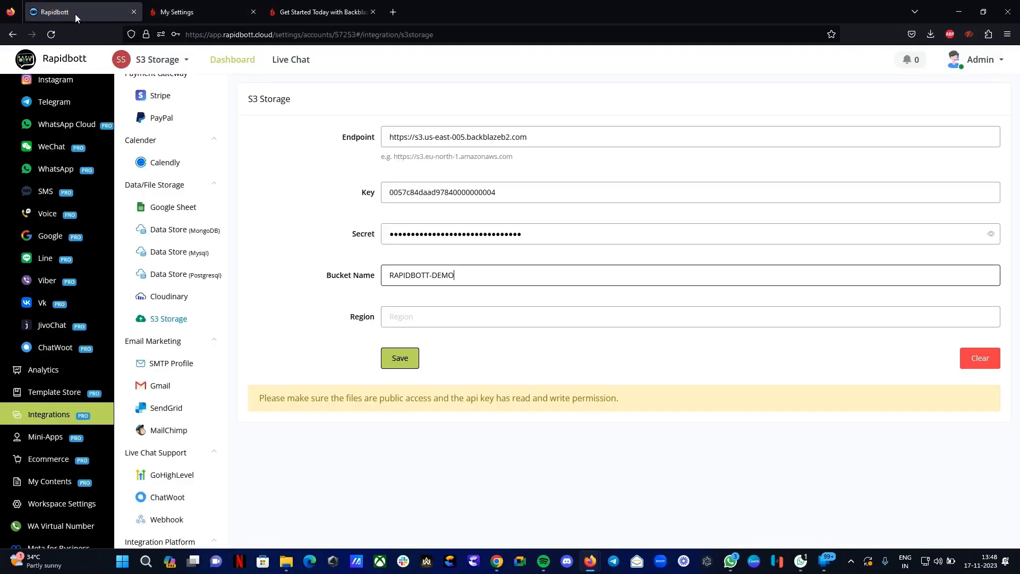
{"action": "left_click", "coordinate": [430, 313]}
{"action": "right_click", "coordinate": [430, 314]}
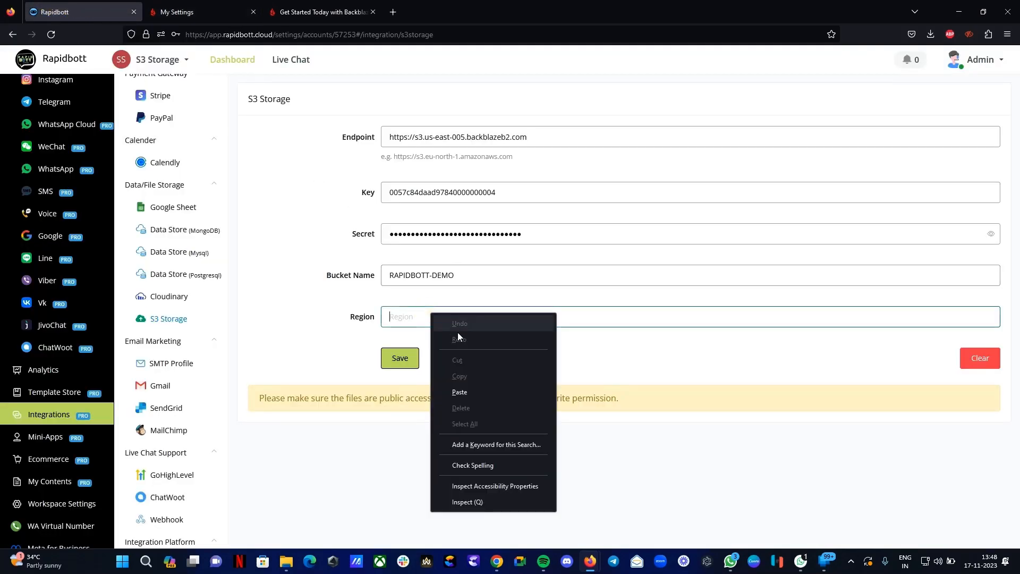
{"action": "left_click", "coordinate": [462, 394]}
{"action": "left_click", "coordinate": [403, 361]}
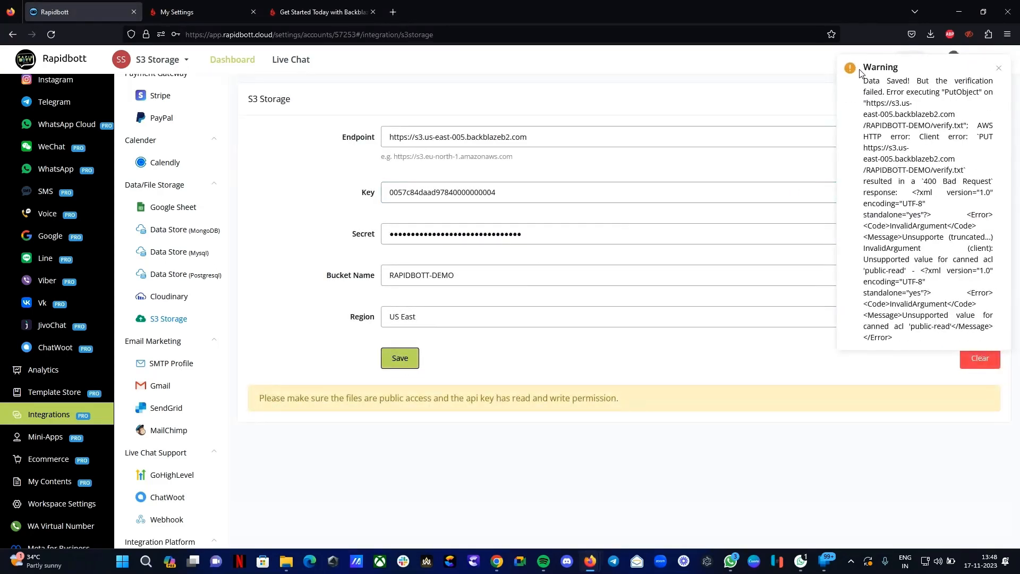
{"action": "left_click_drag", "start_coordinate": [871, 69], "coordinate": [925, 159]}
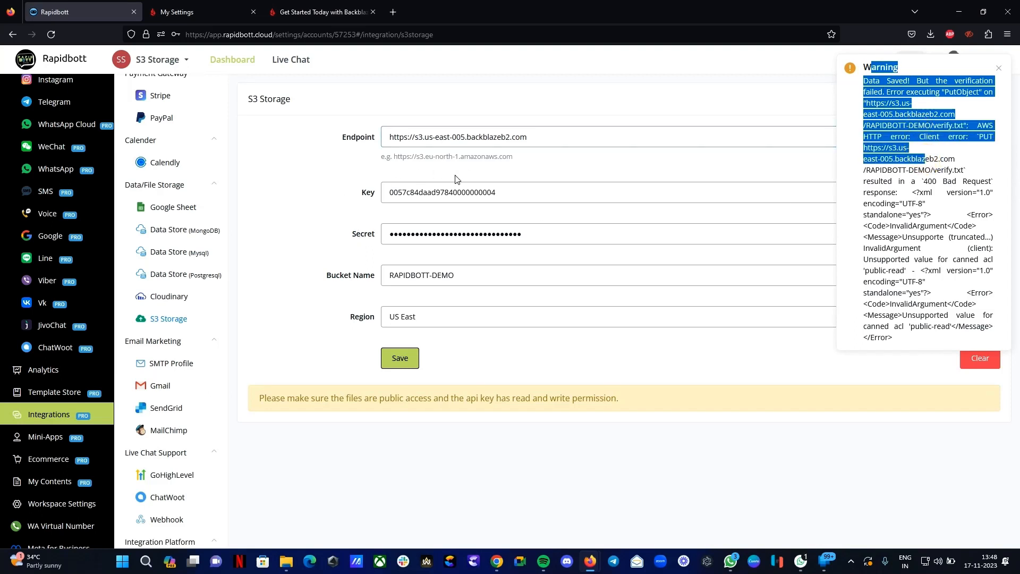
Step: Return to Backblaze and update the RAPIDBOTT-DEMO bucket's settings to make its files public
{"action": "left_click", "coordinate": [176, 11]}
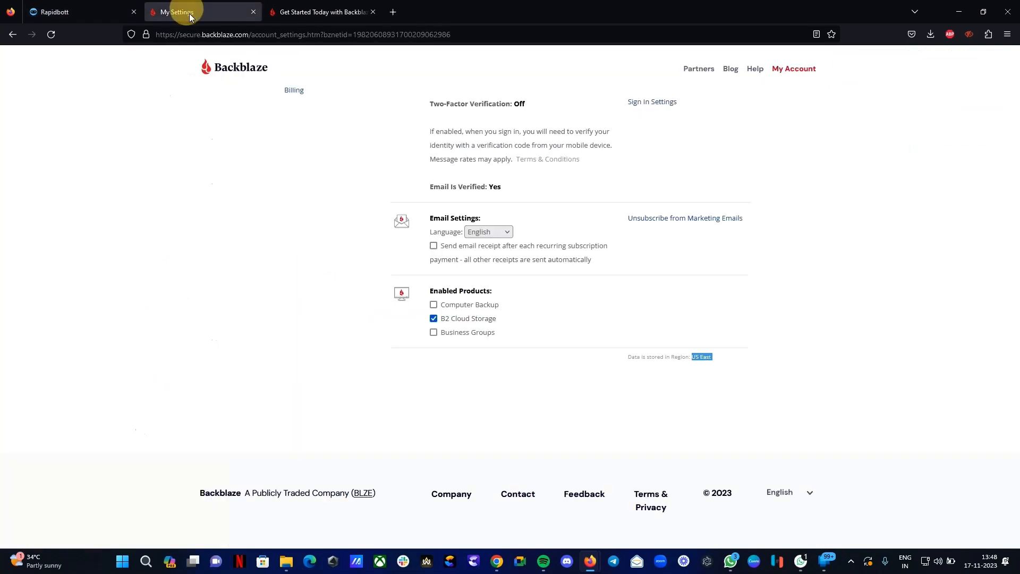
{"action": "scroll", "coordinate": [433, 327], "scroll_direction": "up", "scroll_amount": 4}
{"action": "left_click", "coordinate": [293, 148]}
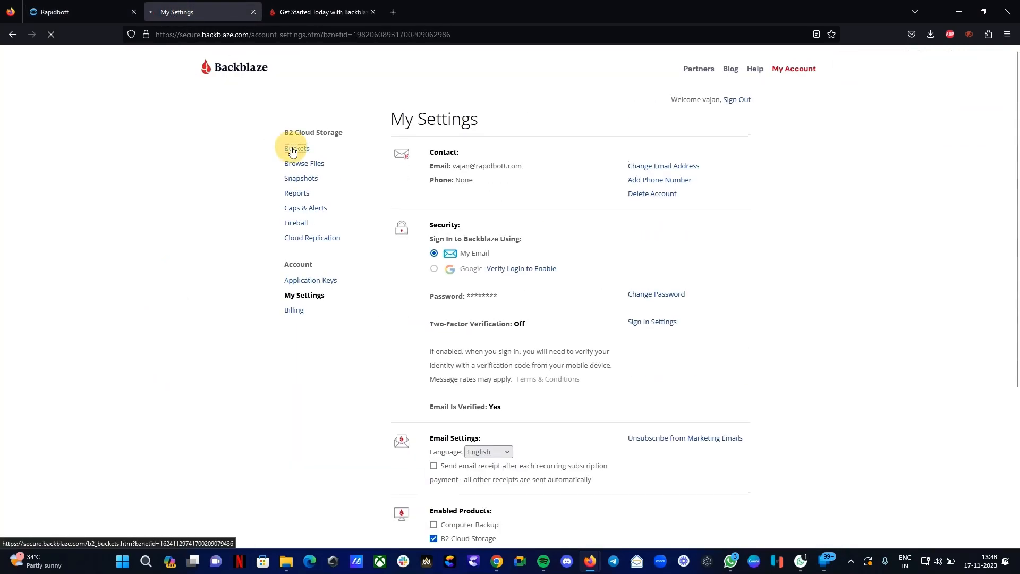
{"action": "scroll", "coordinate": [479, 388], "scroll_direction": "down", "scroll_amount": 3}
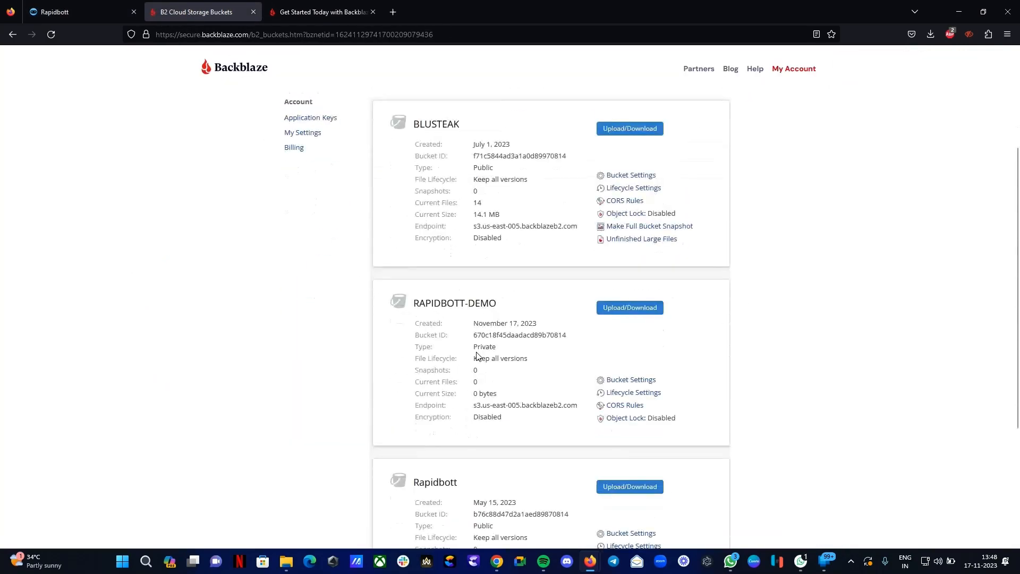
{"action": "left_click_drag", "start_coordinate": [410, 309], "coordinate": [499, 301]}
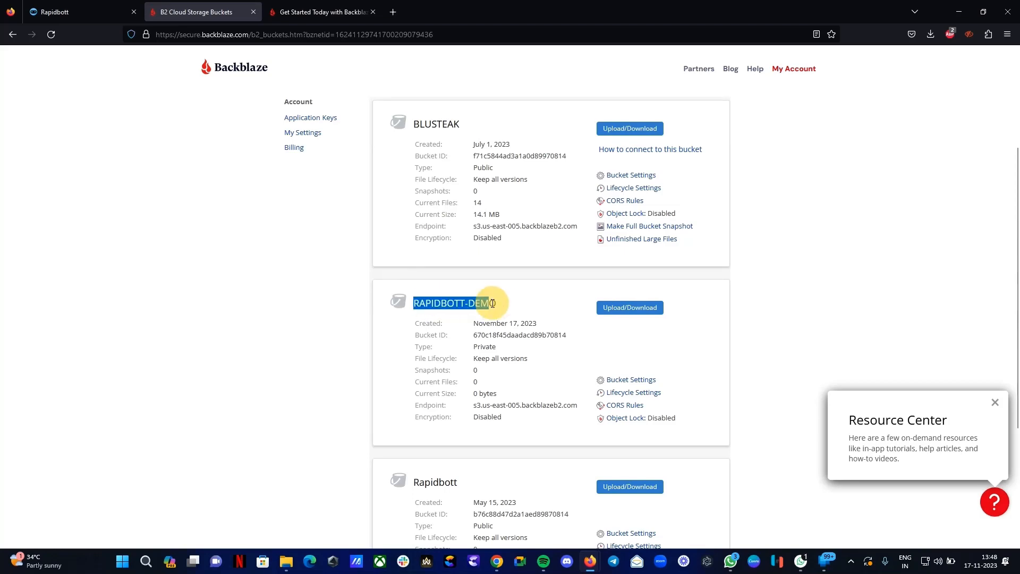
{"action": "left_click", "coordinate": [619, 381]}
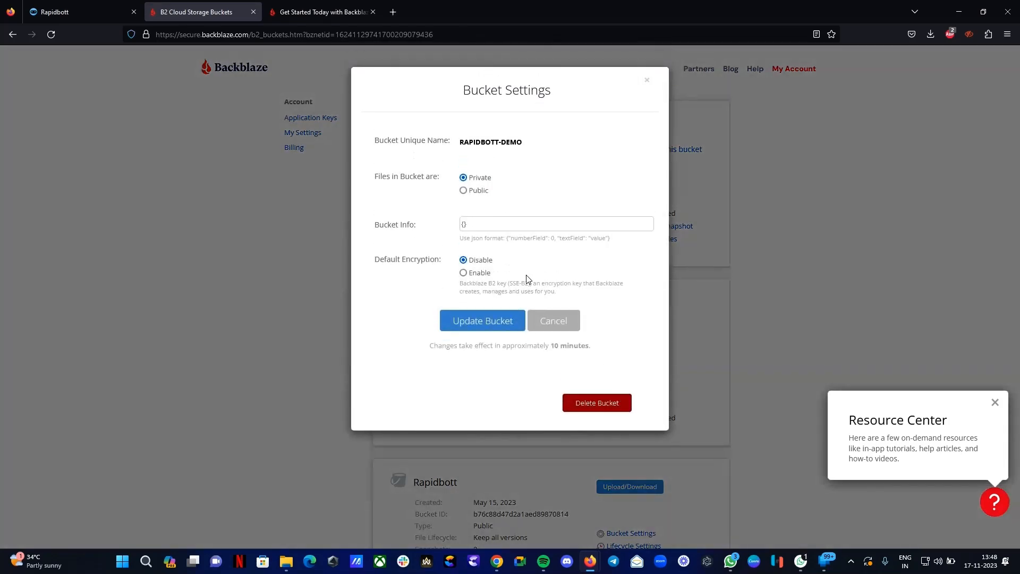
{"action": "left_click_drag", "start_coordinate": [374, 176], "coordinate": [440, 178]}
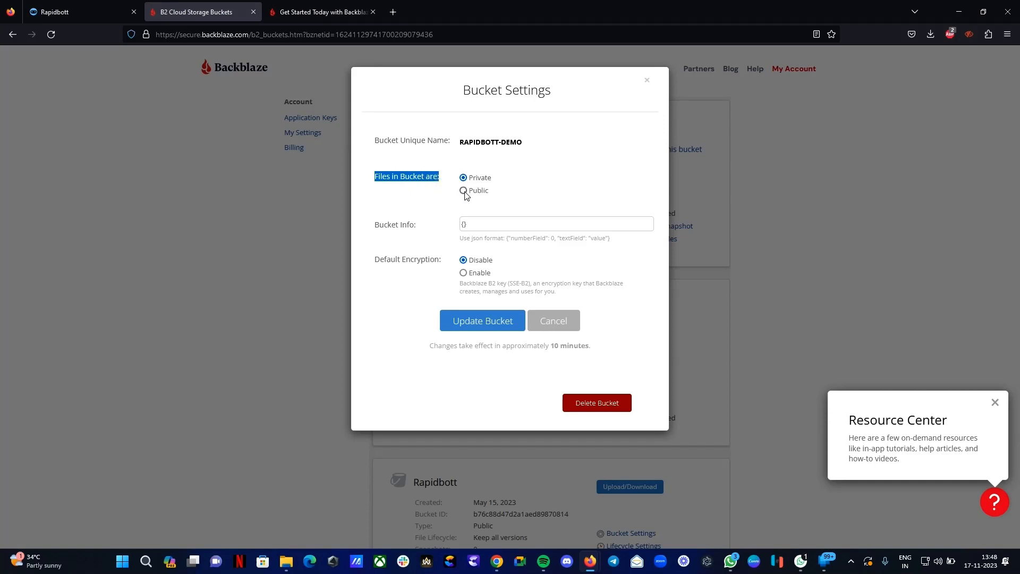
{"action": "left_click", "coordinate": [465, 193]}
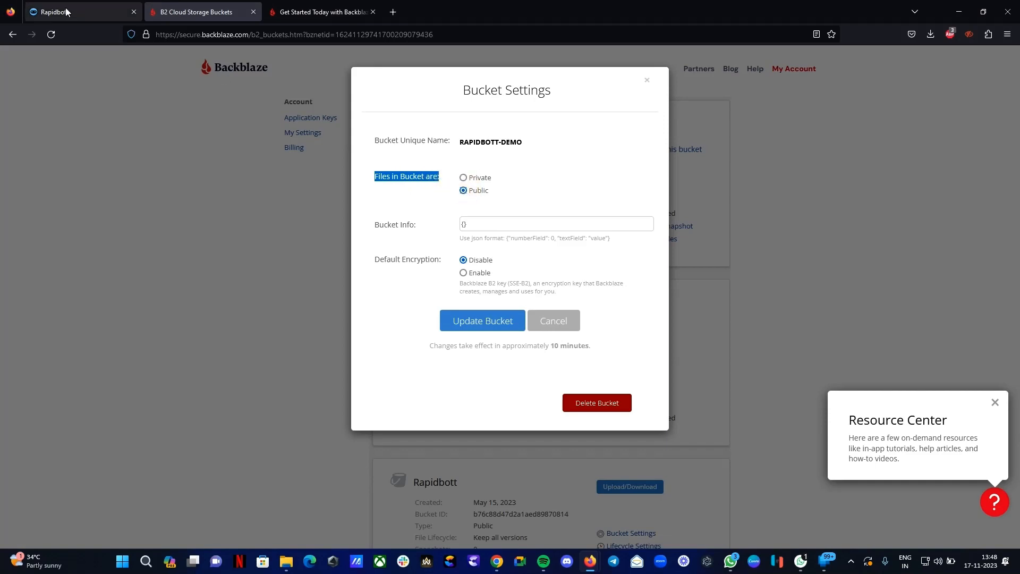
{"action": "left_click", "coordinate": [484, 322]}
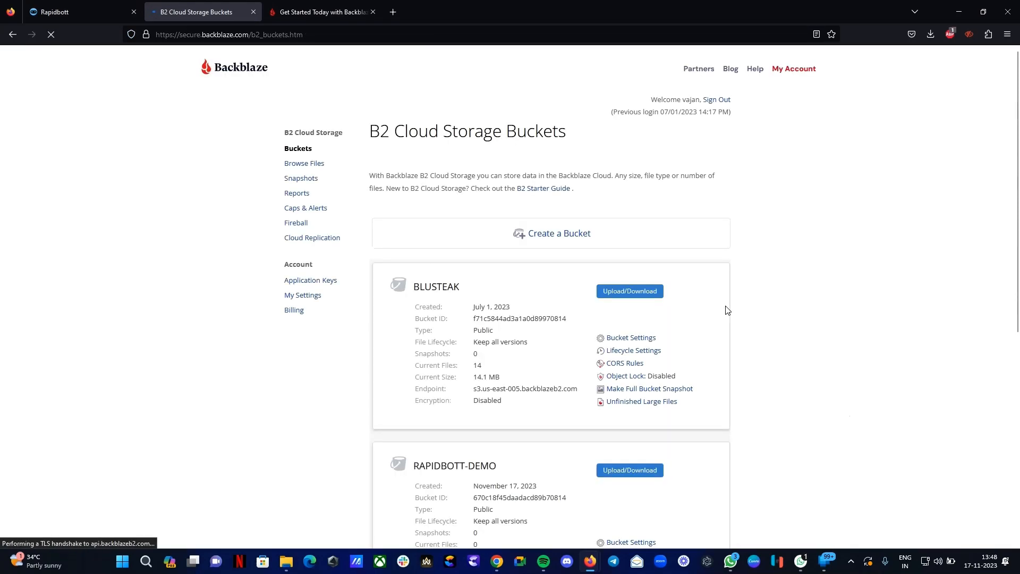
Step: Switch back to Rapidbott and save the S3 Storage integration again
{"action": "left_click", "coordinate": [83, 8]}
{"action": "left_click", "coordinate": [399, 358]}
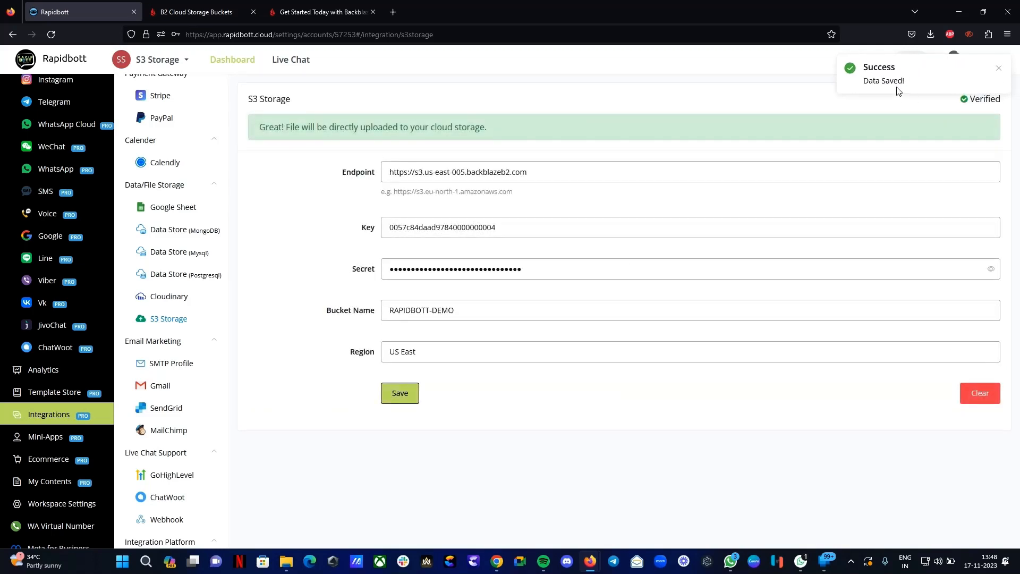
Step: Open the DEmo bot's Main Flow from Omni-Channel and start editing a draft of it
{"action": "scroll", "coordinate": [62, 287], "scroll_direction": "up", "scroll_amount": 5}
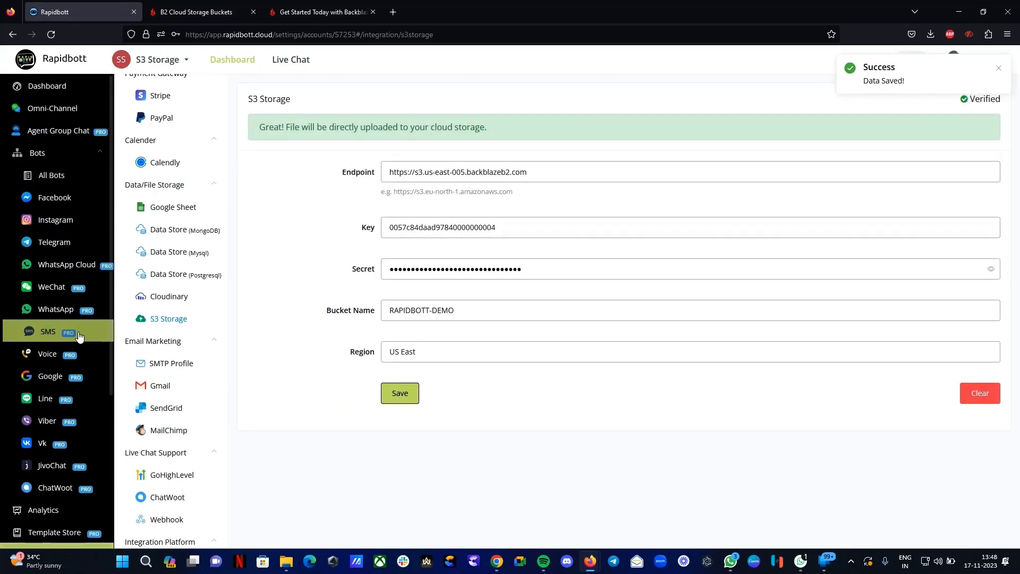
{"action": "left_click", "coordinate": [89, 108]}
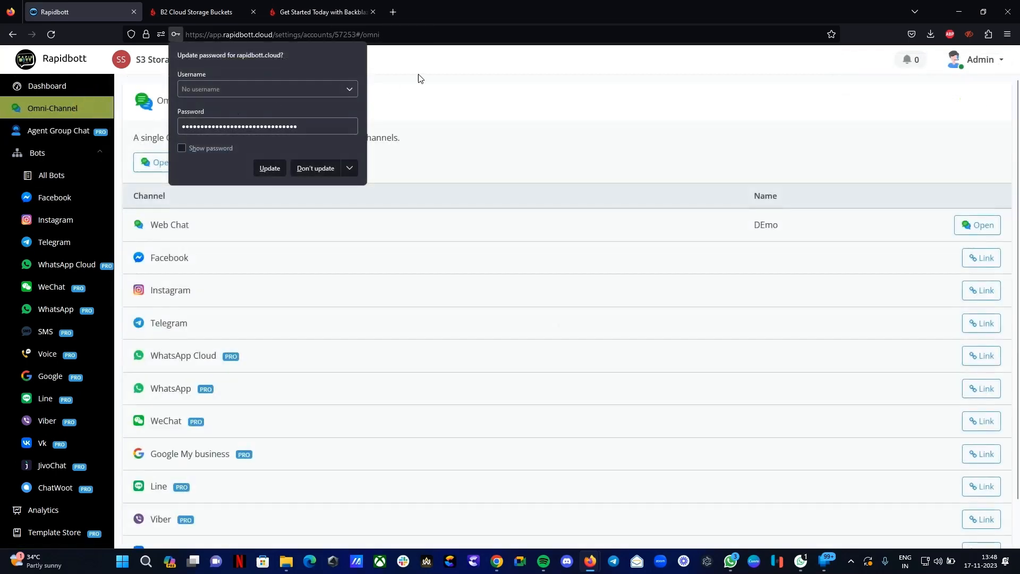
{"action": "left_click", "coordinate": [496, 113]}
{"action": "left_click", "coordinate": [164, 161]}
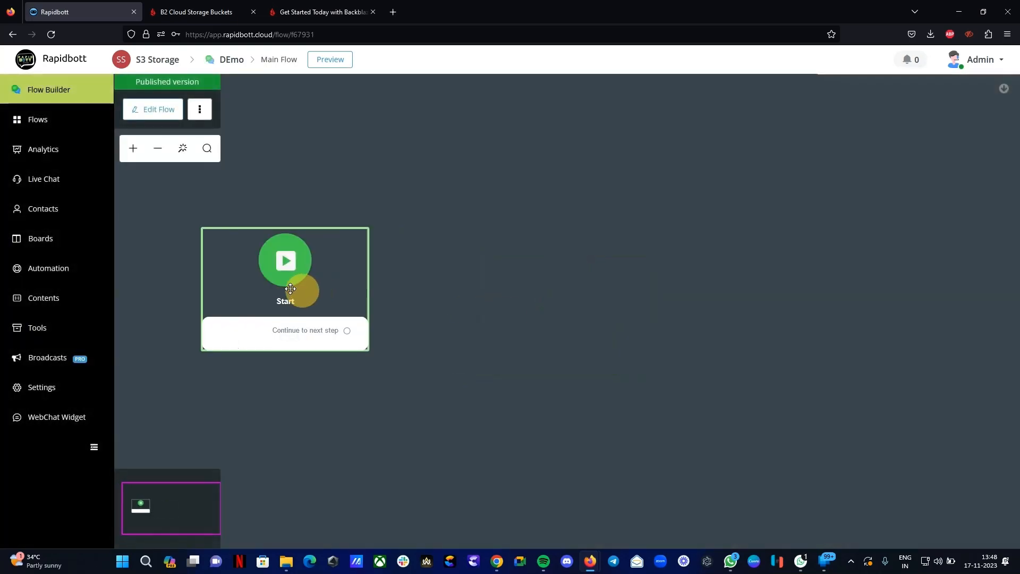
{"action": "left_click", "coordinate": [153, 109]}
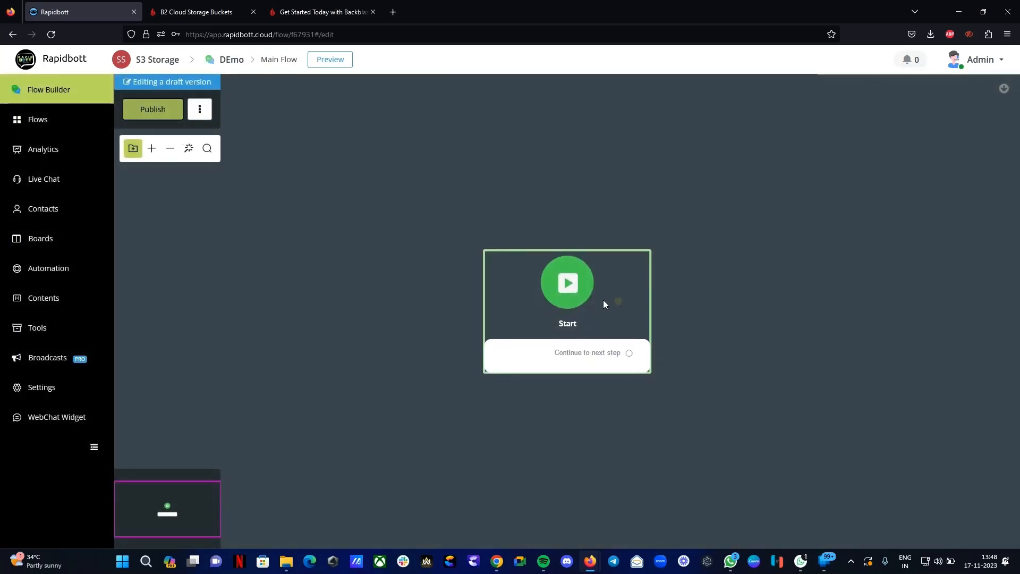
Step: Add a Send Message step beside the Start step and insert an Image element in it
{"action": "left_click_drag", "start_coordinate": [604, 300], "coordinate": [340, 284]}
{"action": "left_click", "coordinate": [533, 246]}
{"action": "left_click", "coordinate": [590, 286]}
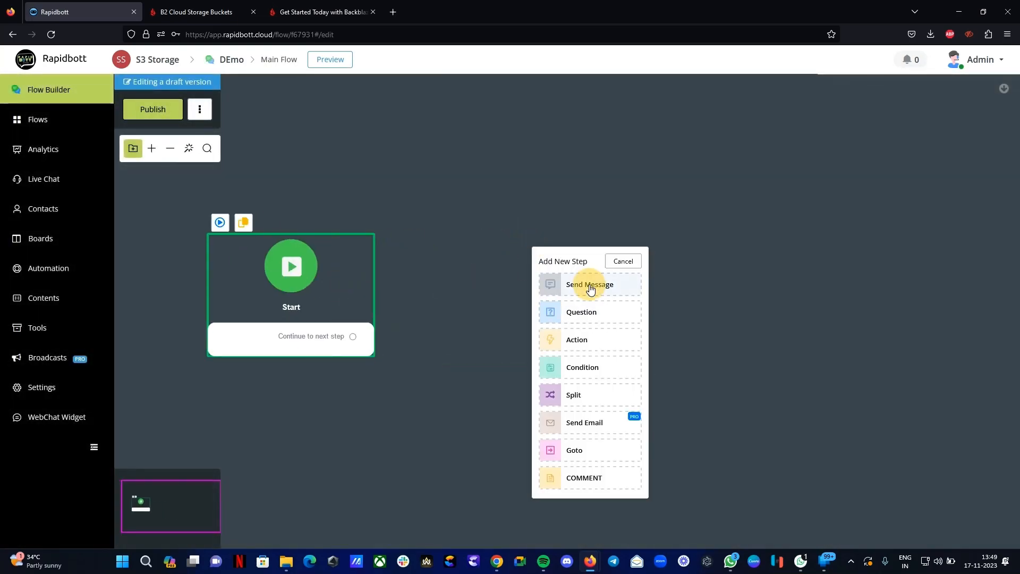
{"action": "left_click", "coordinate": [962, 229]}
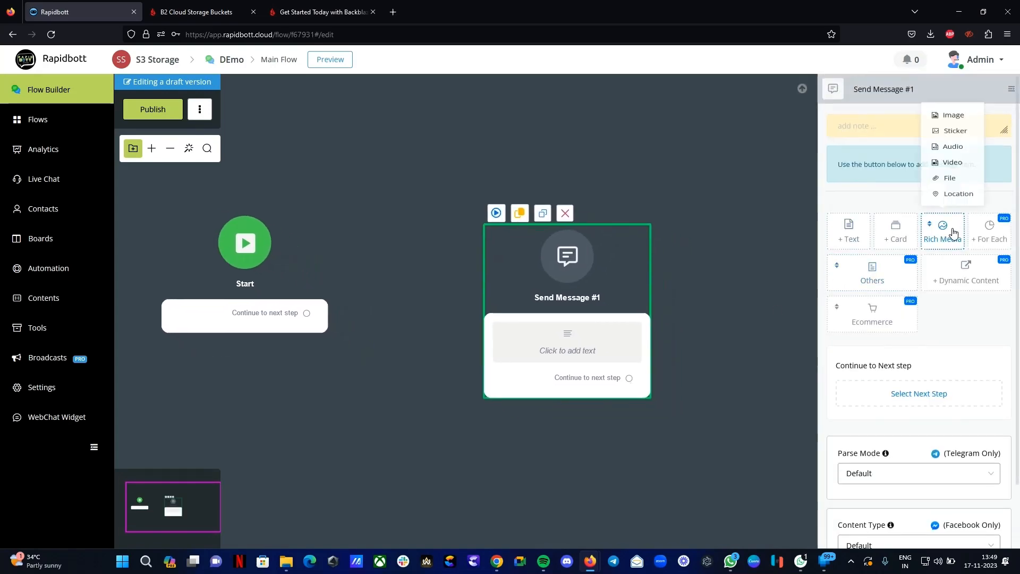
{"action": "left_click", "coordinate": [954, 96]}
Step: Upload the Feb-Business_9 JPG into the message's Image element and save the media selection
{"action": "left_click", "coordinate": [884, 148]}
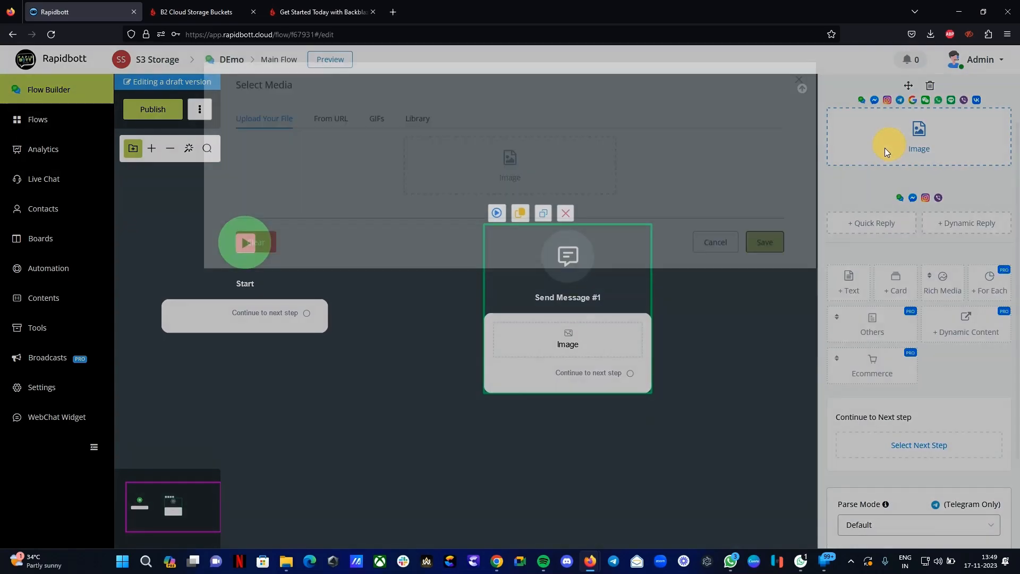
{"action": "left_click", "coordinate": [507, 167]}
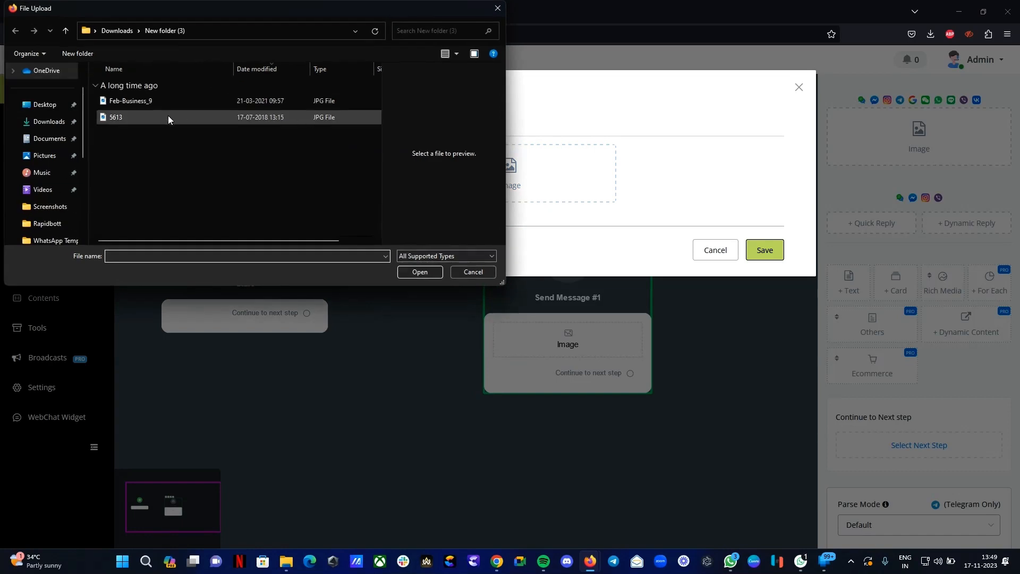
{"action": "left_click", "coordinate": [126, 102]}
{"action": "left_click", "coordinate": [435, 273]}
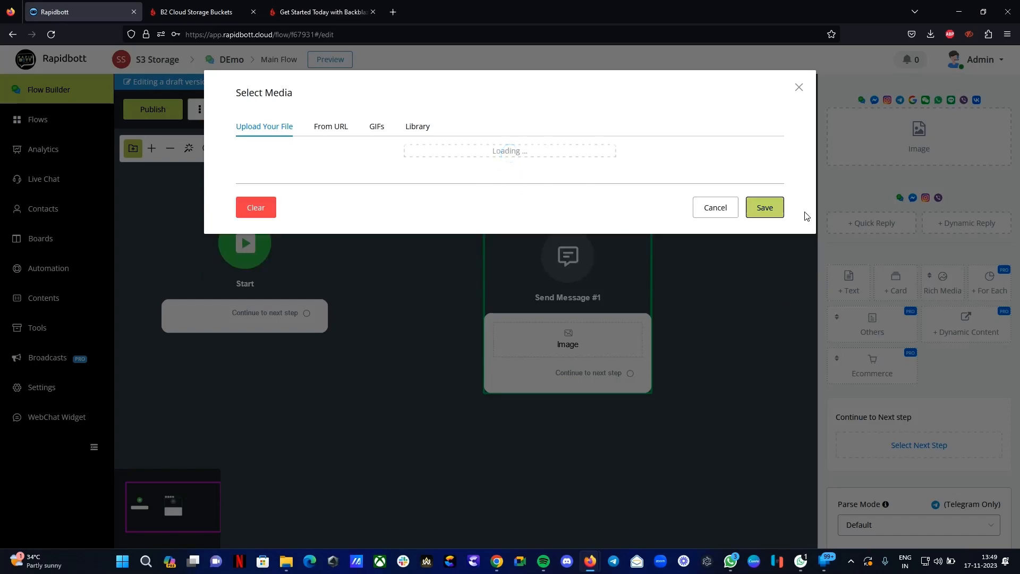
{"action": "left_click", "coordinate": [766, 409]}
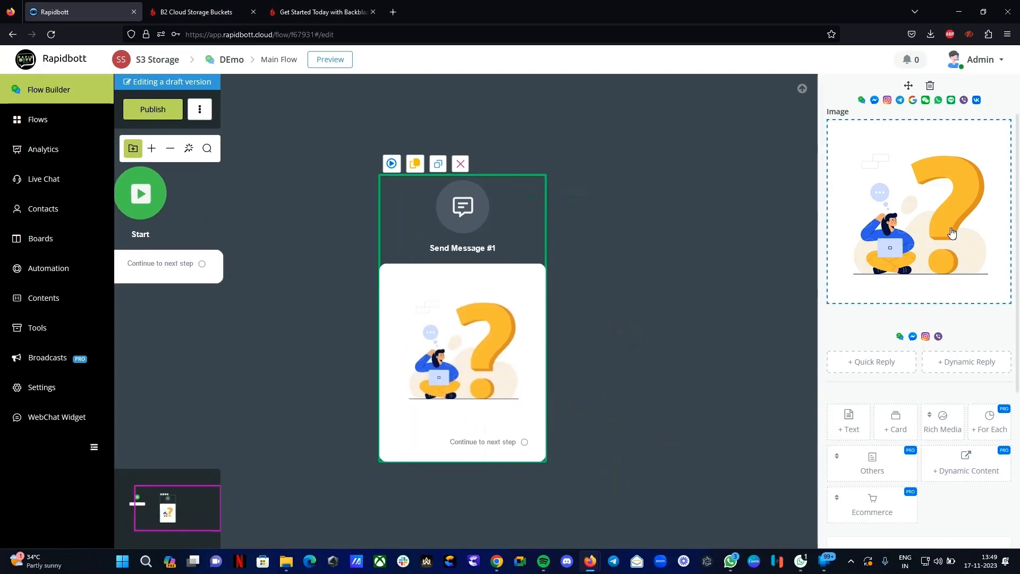
Step: Examine the source URL of the image in the Send Message step
{"action": "left_click", "coordinate": [919, 213]}
{"action": "left_click", "coordinate": [331, 128]}
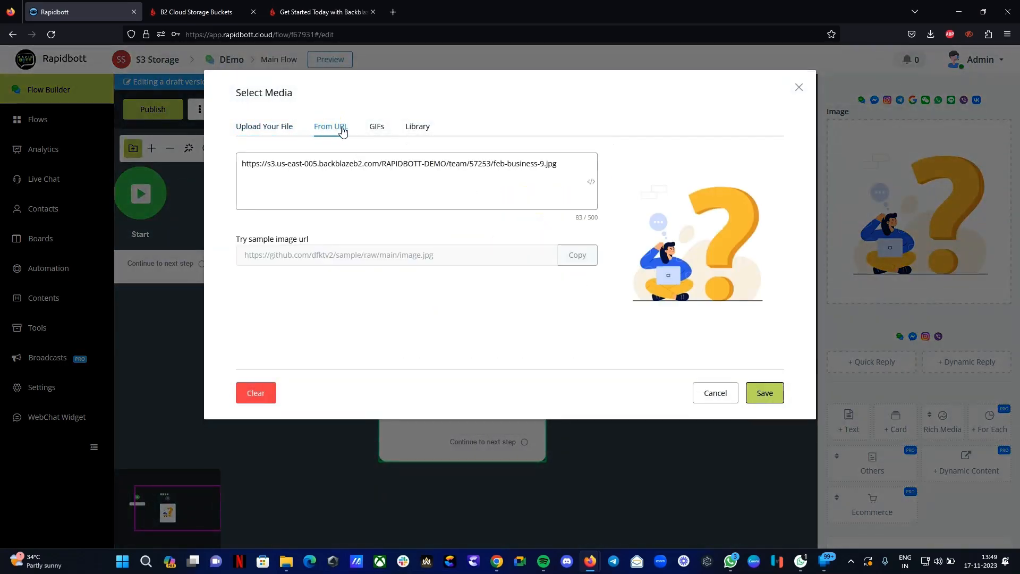
{"action": "left_click_drag", "start_coordinate": [240, 168], "coordinate": [568, 162]}
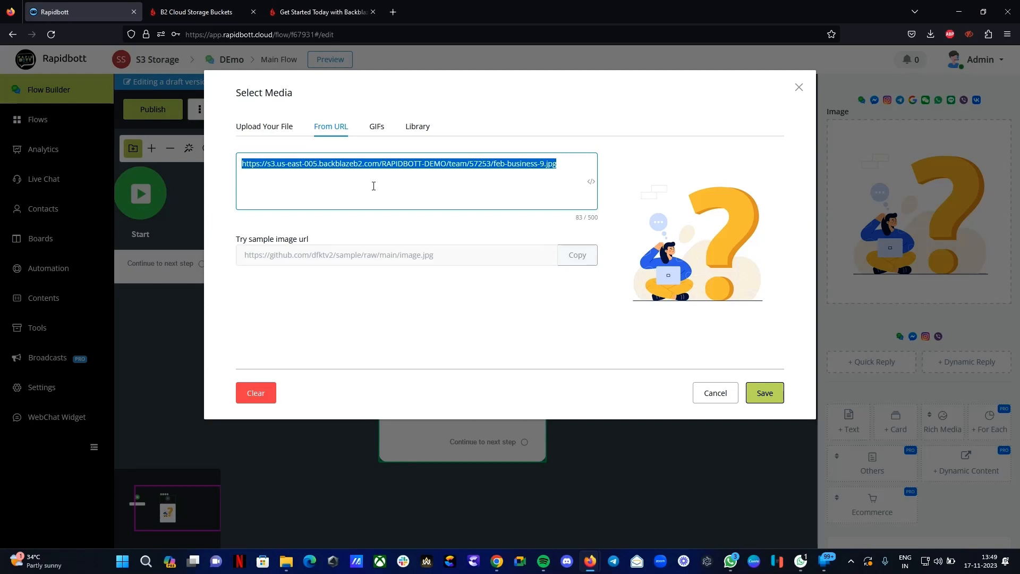
Step: Switch to Backblaze, browse the RAPIDBOTT-DEMO bucket's team folder and check the details of feb-business-9.jpg
{"action": "left_click", "coordinate": [198, 12]}
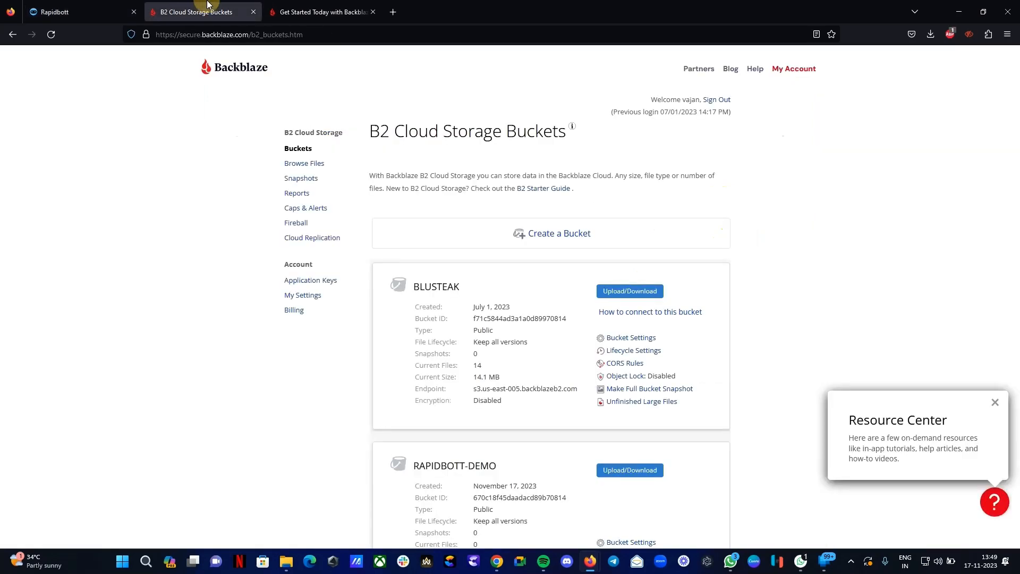
{"action": "left_click", "coordinate": [308, 165]}
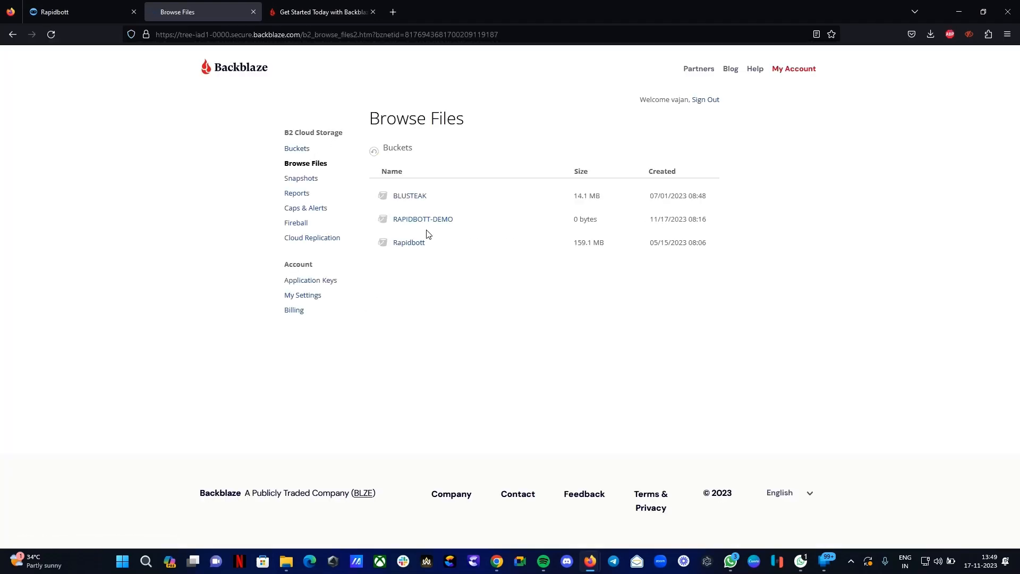
{"action": "left_click", "coordinate": [427, 226]}
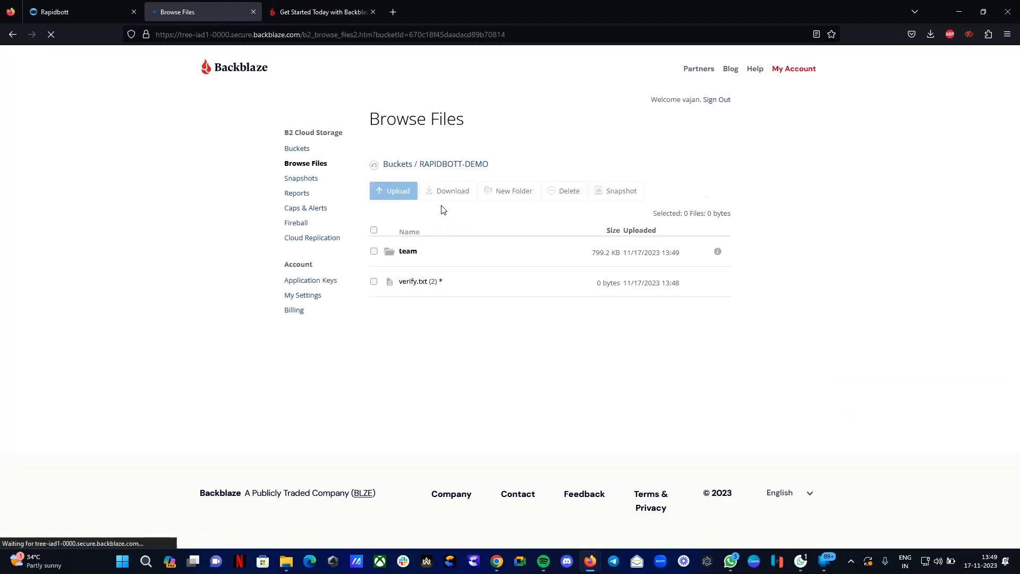
{"action": "left_click", "coordinate": [408, 253]}
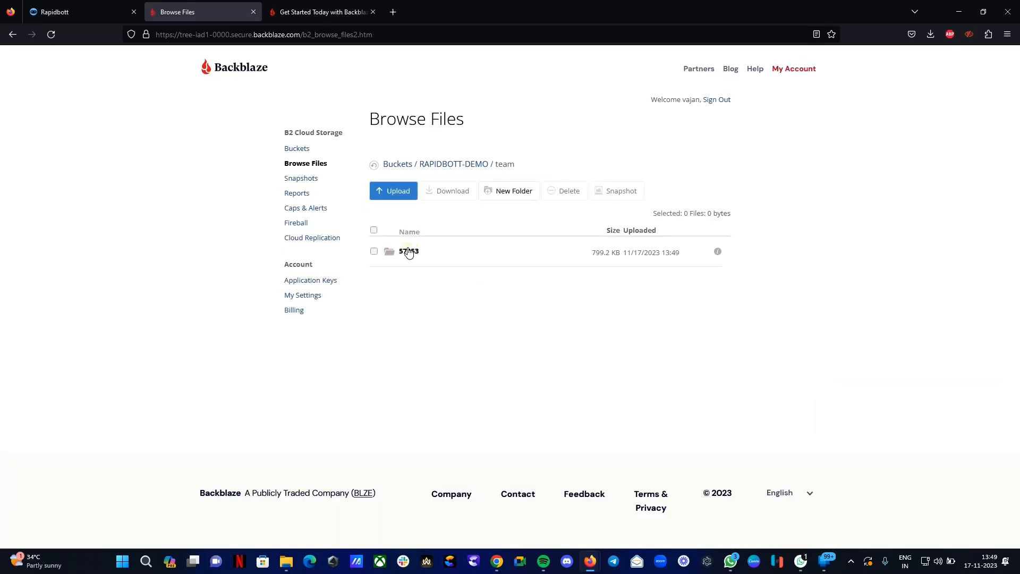
{"action": "left_click", "coordinate": [410, 253]}
{"action": "left_click", "coordinate": [417, 255]}
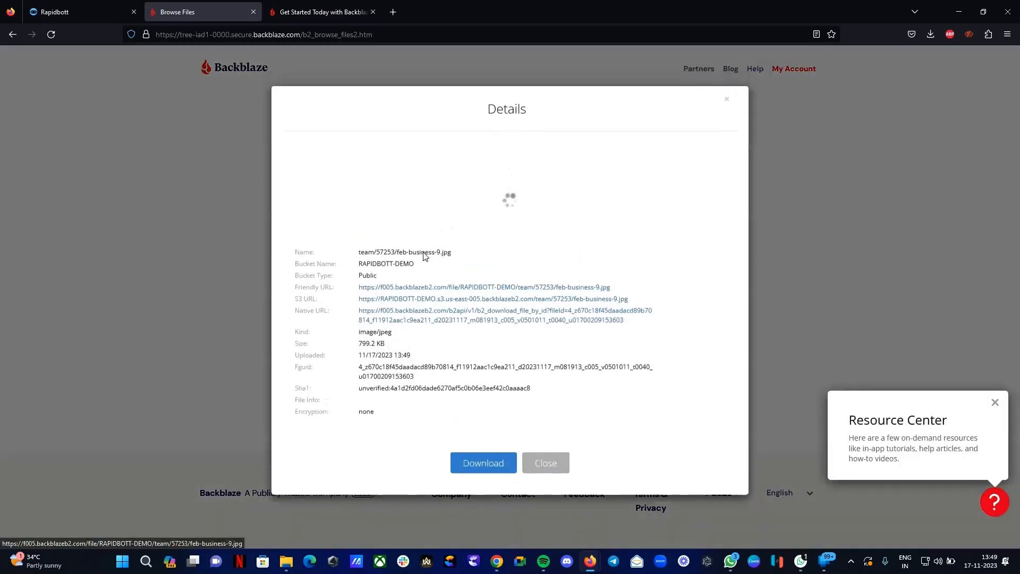
{"action": "left_click", "coordinate": [727, 101]}
Step: Return to Rapidbott and save the message's image with its Backblaze URL
{"action": "left_click", "coordinate": [74, 12]}
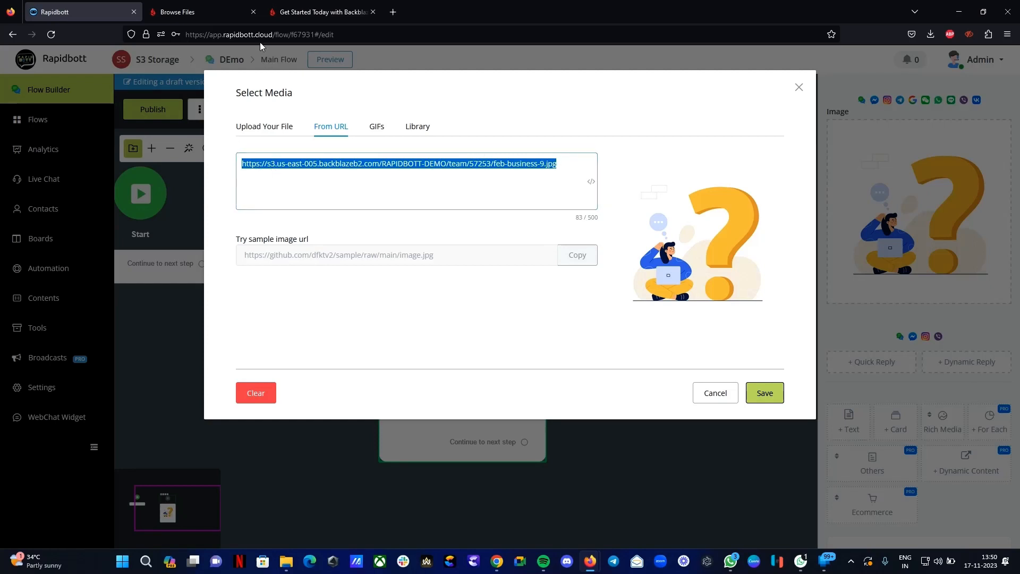
{"action": "left_click", "coordinate": [572, 163]}
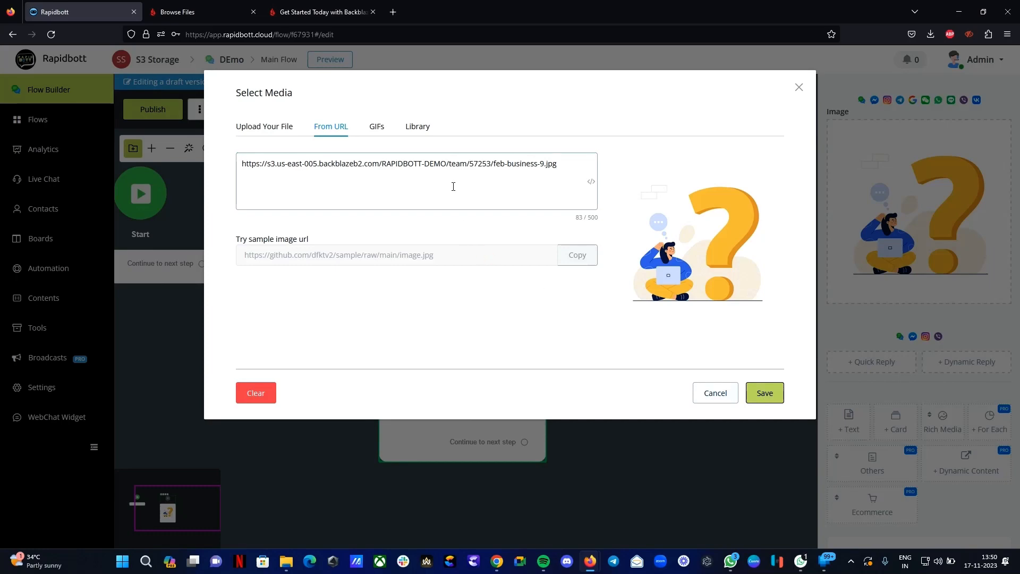
{"action": "left_click", "coordinate": [420, 164]}
{"action": "left_click", "coordinate": [765, 393]}
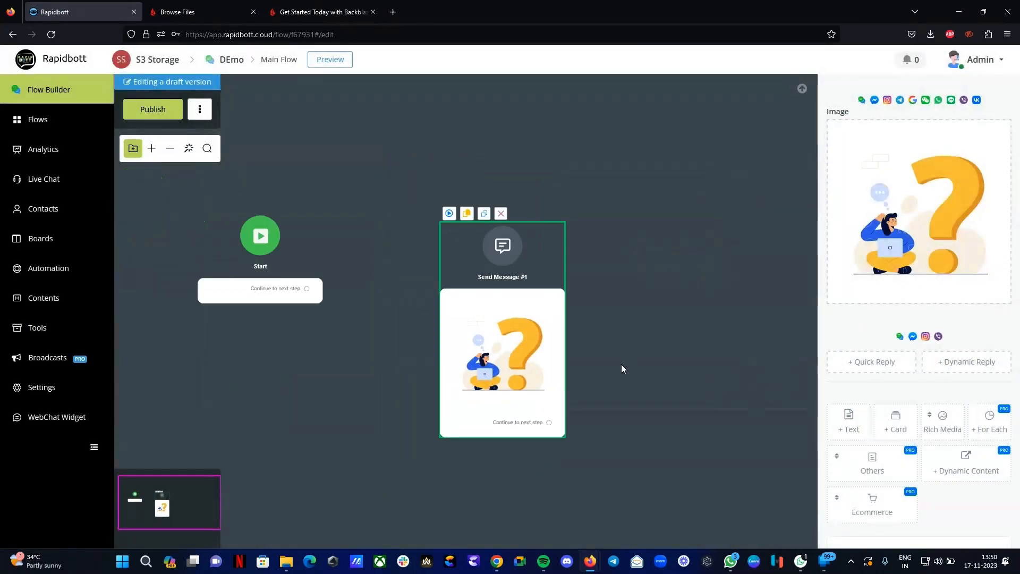
Step: Add an Action step below the Send Message step and insert an OpenAI integration in it
{"action": "left_click_drag", "start_coordinate": [666, 398], "coordinate": [632, 274]}
{"action": "left_click", "coordinate": [445, 387]}
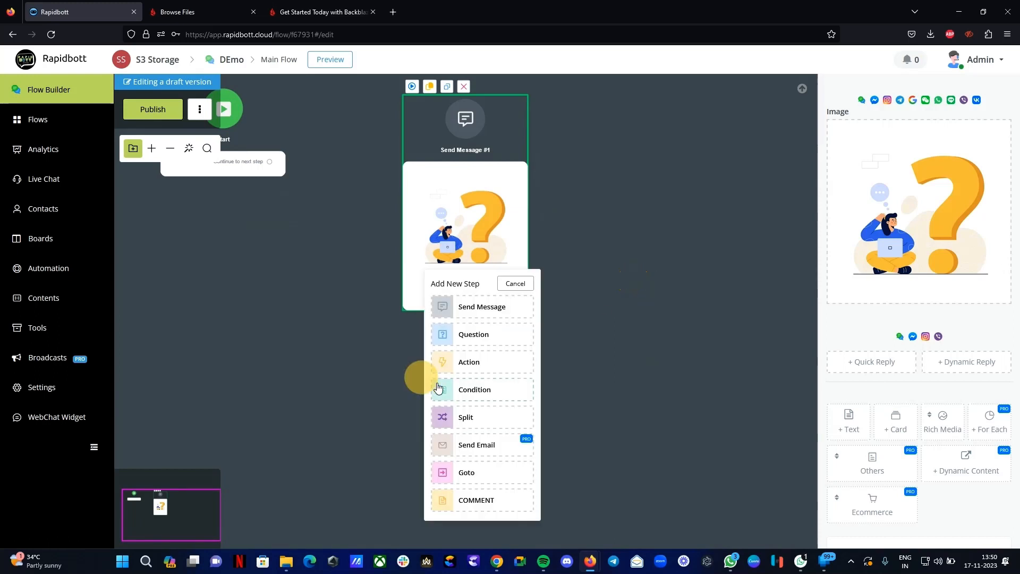
{"action": "left_click", "coordinate": [456, 364]}
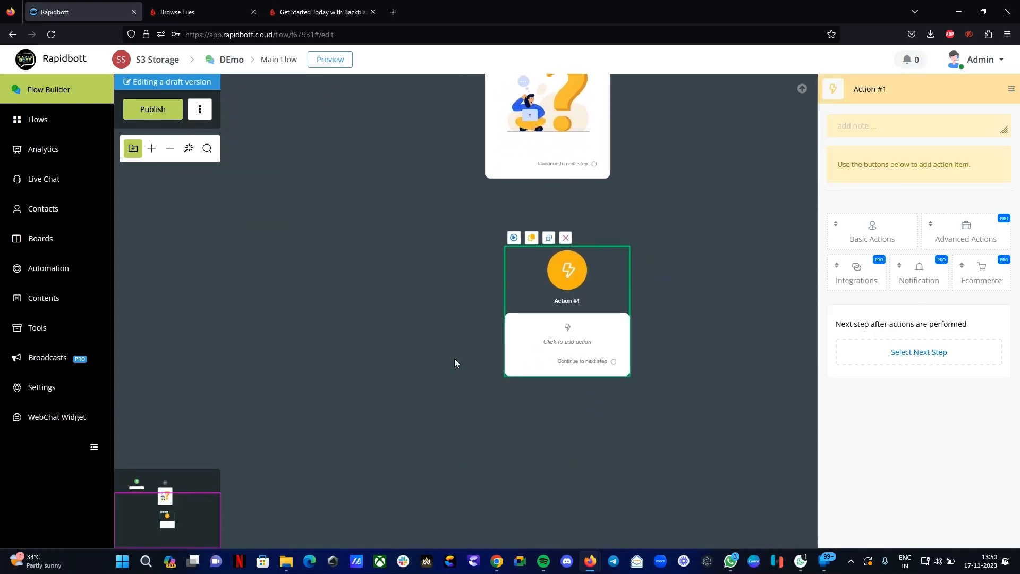
{"action": "left_click", "coordinate": [857, 274]}
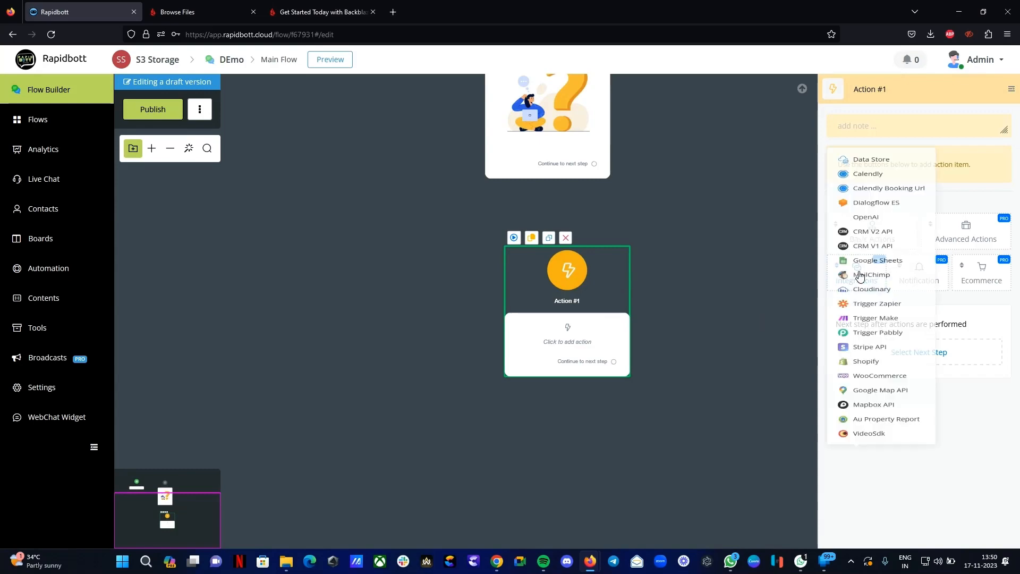
{"action": "left_click", "coordinate": [865, 143]}
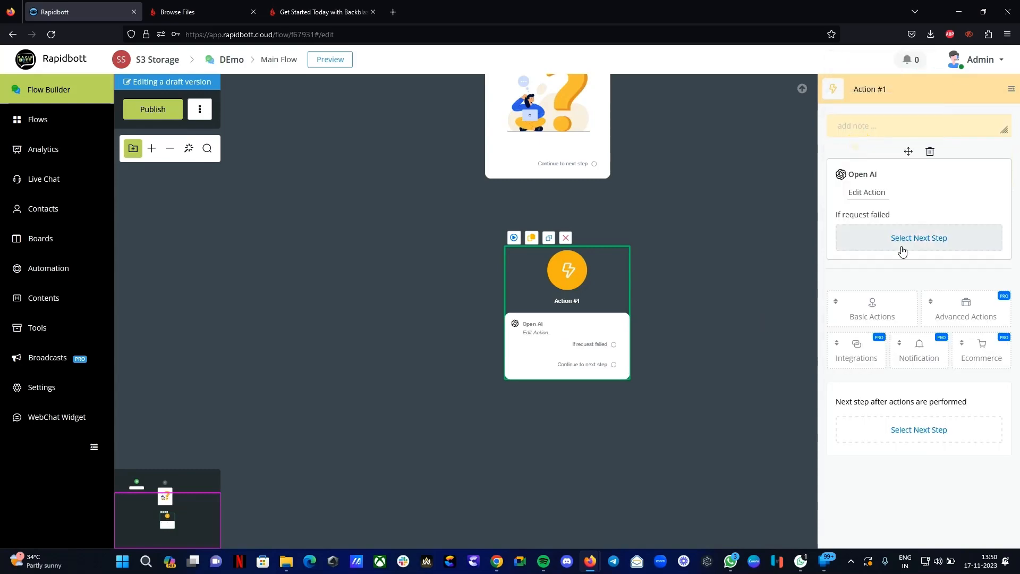
Step: Edit the Open AI item and set its action to Text to speech
{"action": "left_click", "coordinate": [866, 195]}
{"action": "left_click", "coordinate": [369, 143]}
{"action": "scroll", "coordinate": [326, 305], "scroll_direction": "down", "scroll_amount": 5}
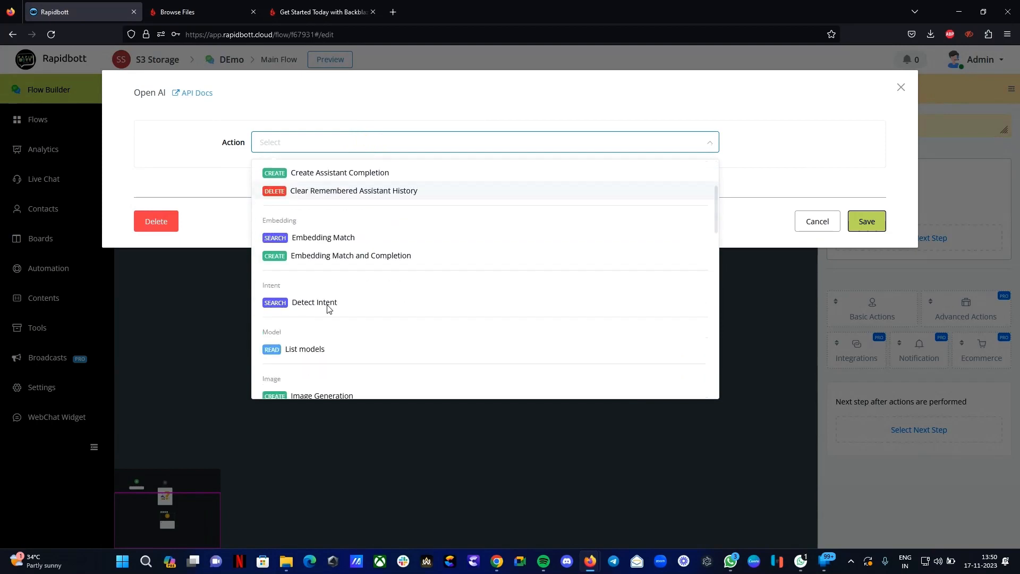
{"action": "scroll", "coordinate": [325, 338], "scroll_direction": "down", "scroll_amount": 3}
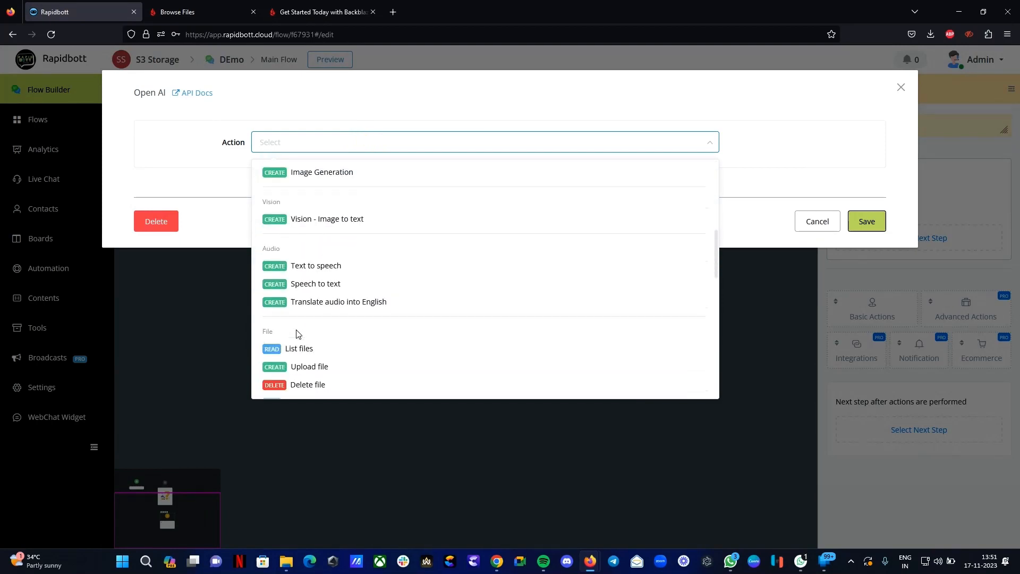
{"action": "left_click", "coordinate": [327, 267]}
Step: Set the Text to speech model to tts-1 by copying the name from the field's hint
{"action": "left_click_drag", "start_coordinate": [251, 218], "coordinate": [264, 223]}
{"action": "right_click", "coordinate": [263, 222]}
{"action": "left_click", "coordinate": [270, 230]}
{"action": "left_click", "coordinate": [272, 202]}
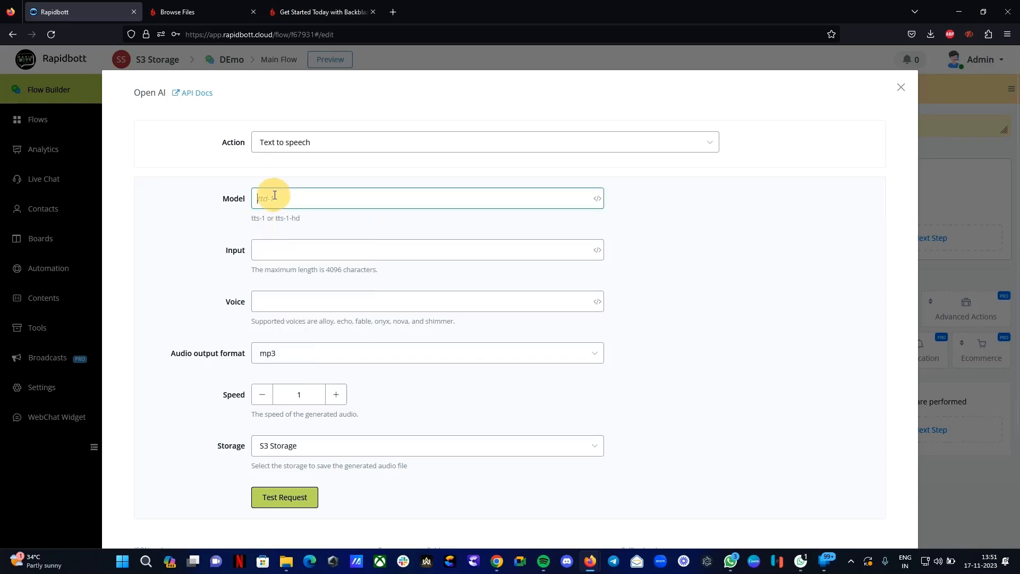
{"action": "right_click", "coordinate": [275, 197]}
{"action": "left_click", "coordinate": [308, 274]}
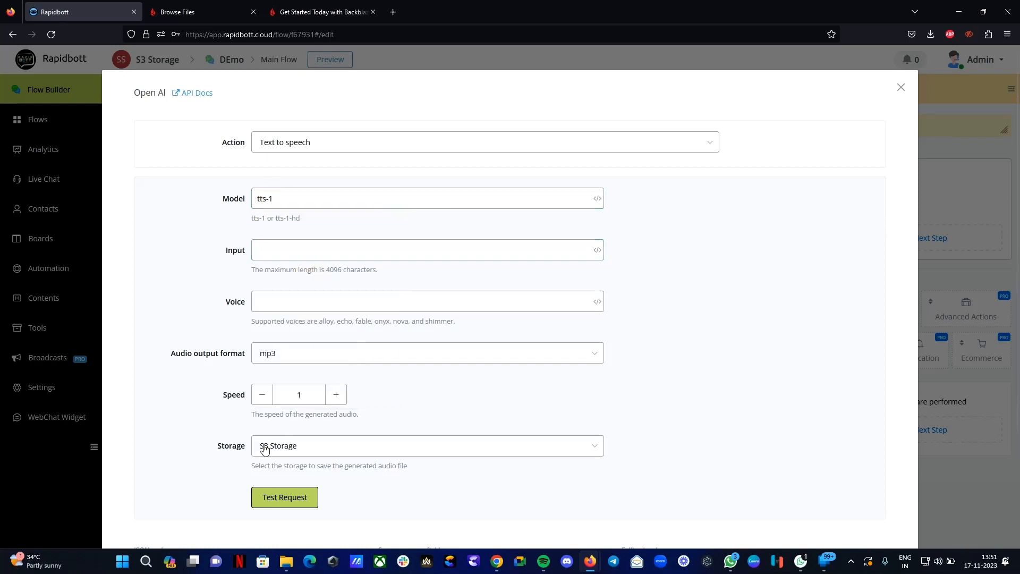
Step: Choose S3 Storage as the storage for the generated audio file
{"action": "scroll", "coordinate": [226, 429], "scroll_direction": "down", "scroll_amount": 3}
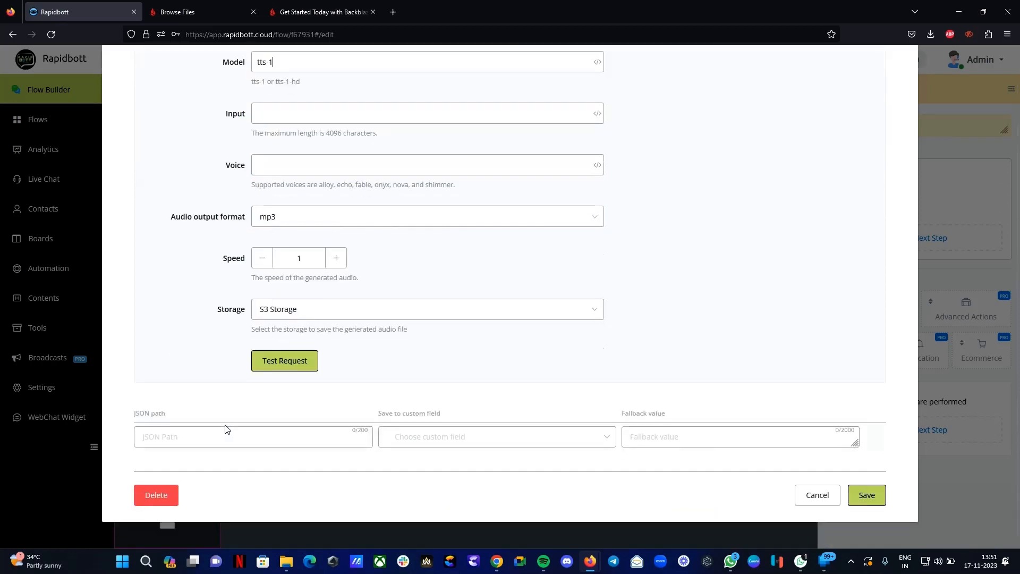
{"action": "left_click", "coordinate": [281, 310]}
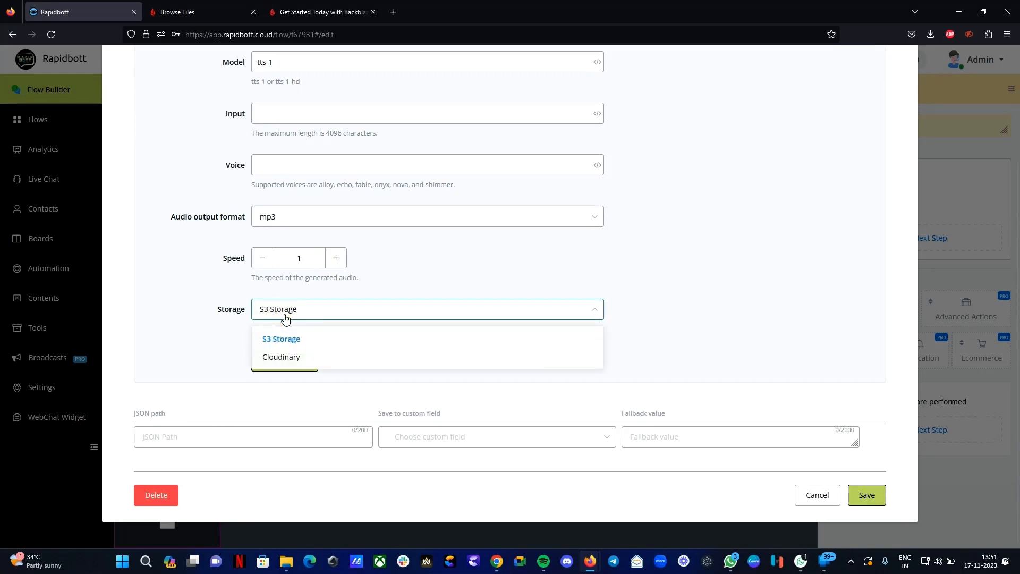
{"action": "left_click", "coordinate": [276, 345]}
Step: Set the speech input to "Hi there welcome to Rapidbott" and the voice to alloy, with mp3 output
{"action": "scroll", "coordinate": [394, 257], "scroll_direction": "up", "scroll_amount": 3}
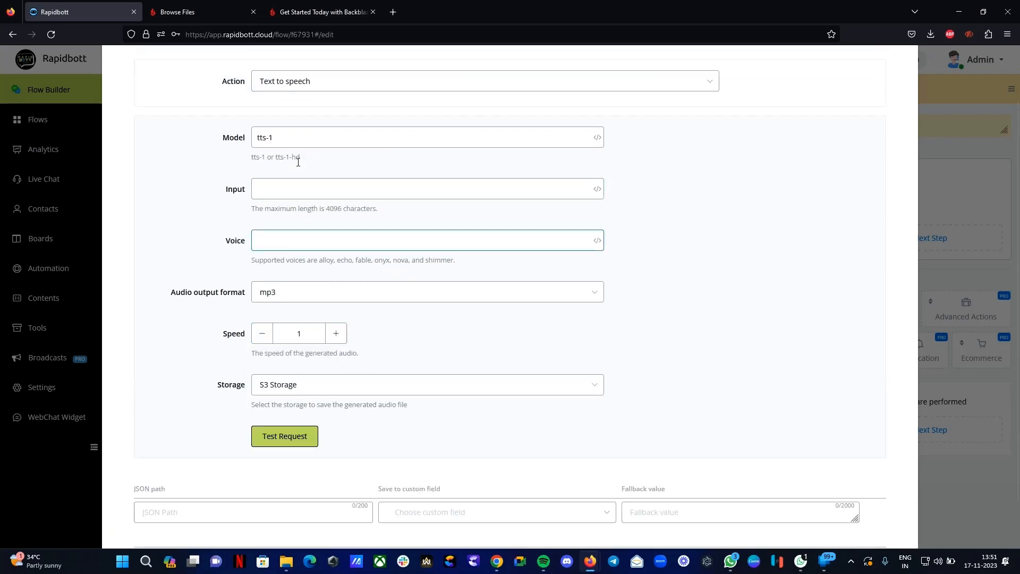
{"action": "left_click", "coordinate": [291, 246]}
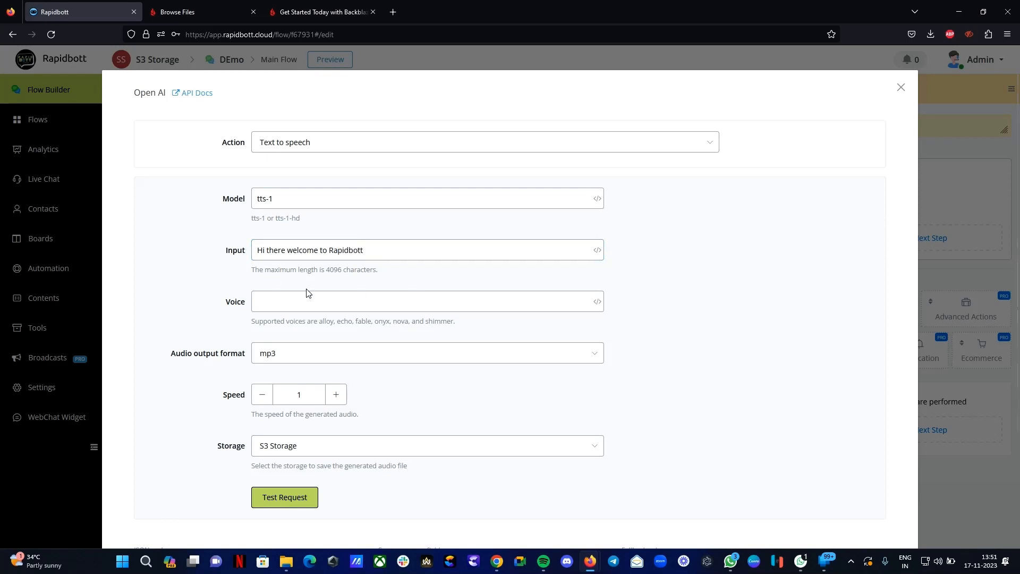
{"action": "double_click", "coordinate": [326, 321]}
{"action": "key", "text": "ctrl+c"}
{"action": "left_click", "coordinate": [320, 301]}
{"action": "key", "text": "ctrl+v"}
{"action": "left_click", "coordinate": [298, 357]}
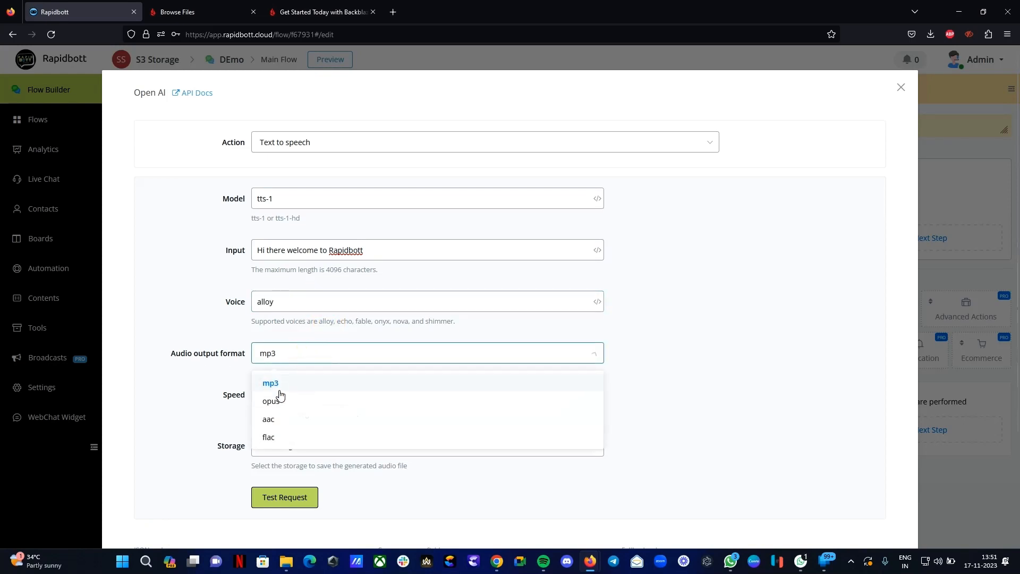
{"action": "left_click", "coordinate": [199, 340]}
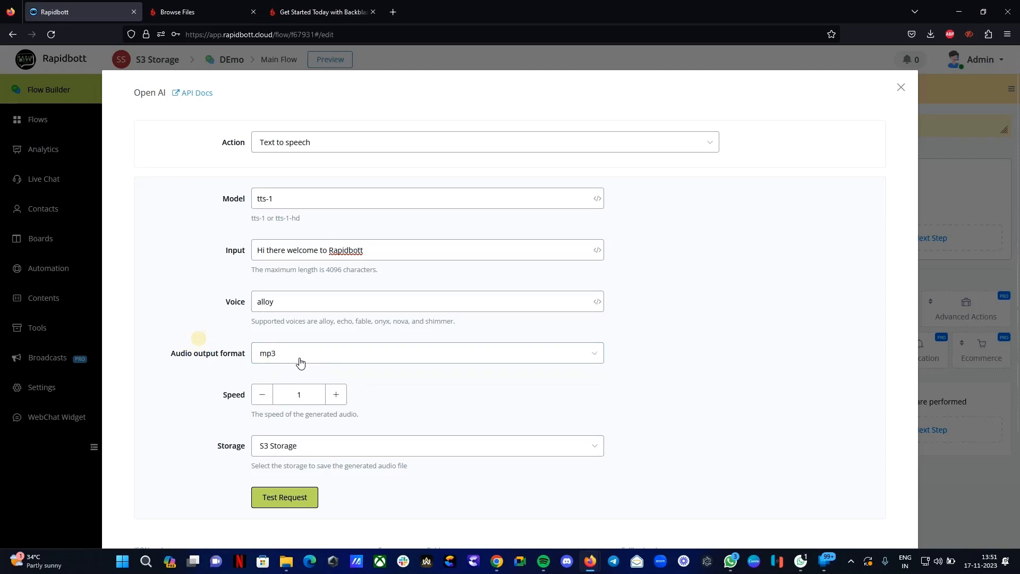
Step: Send a test request for the Text to speech action and play the mp3 at the returned URL in a new browser tab
{"action": "left_click", "coordinate": [281, 501]}
{"action": "scroll", "coordinate": [461, 450], "scroll_direction": "down", "scroll_amount": 4}
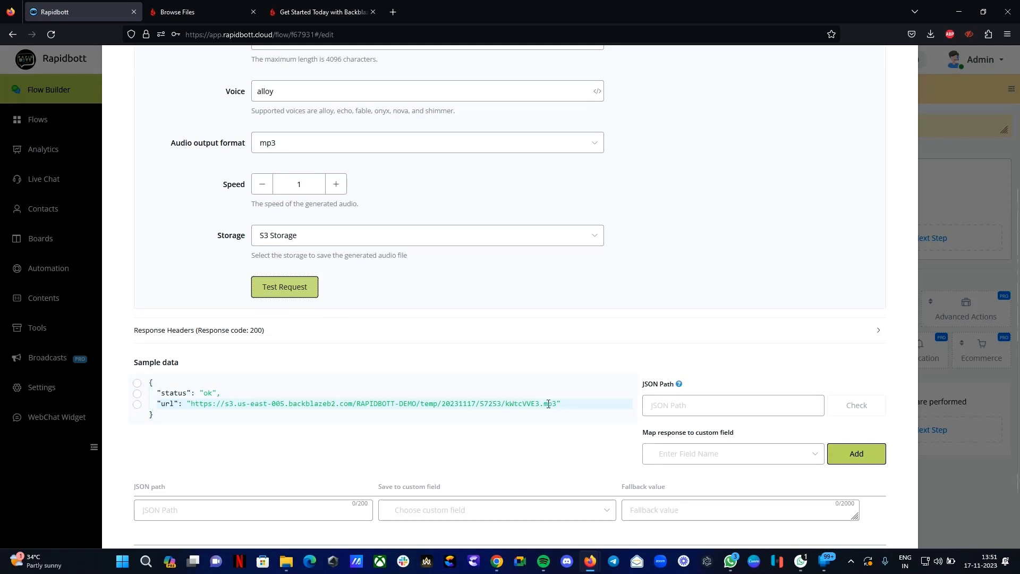
{"action": "left_click_drag", "start_coordinate": [558, 403], "coordinate": [192, 405]}
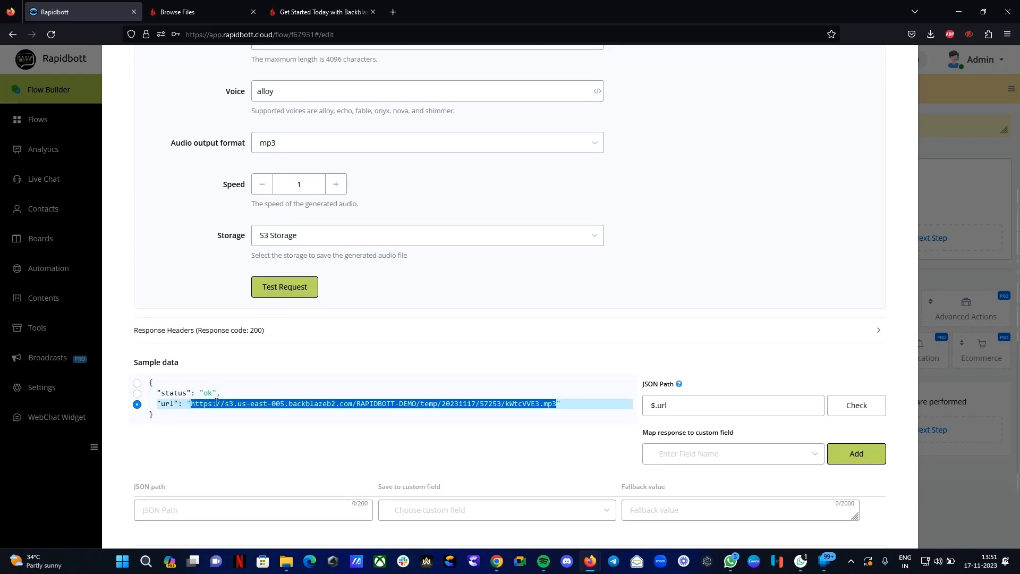
{"action": "right_click", "coordinate": [286, 406]}
{"action": "left_click", "coordinate": [366, 202]}
{"action": "left_click", "coordinate": [162, 4]}
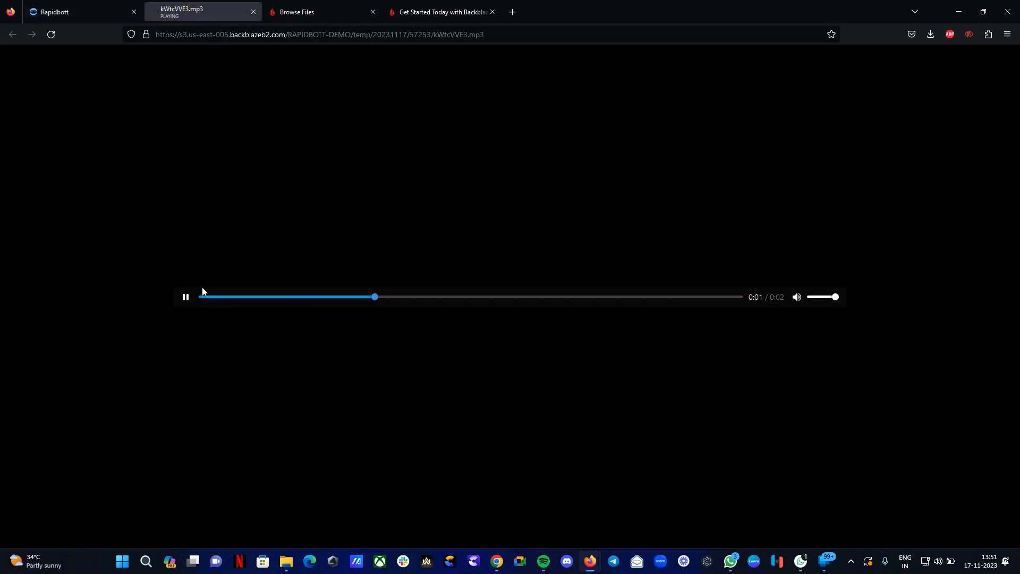
Step: Return to Rapidbott, view the custom fields available for mapping the response, and save the Open AI Text to speech action
{"action": "left_click", "coordinate": [93, 11]}
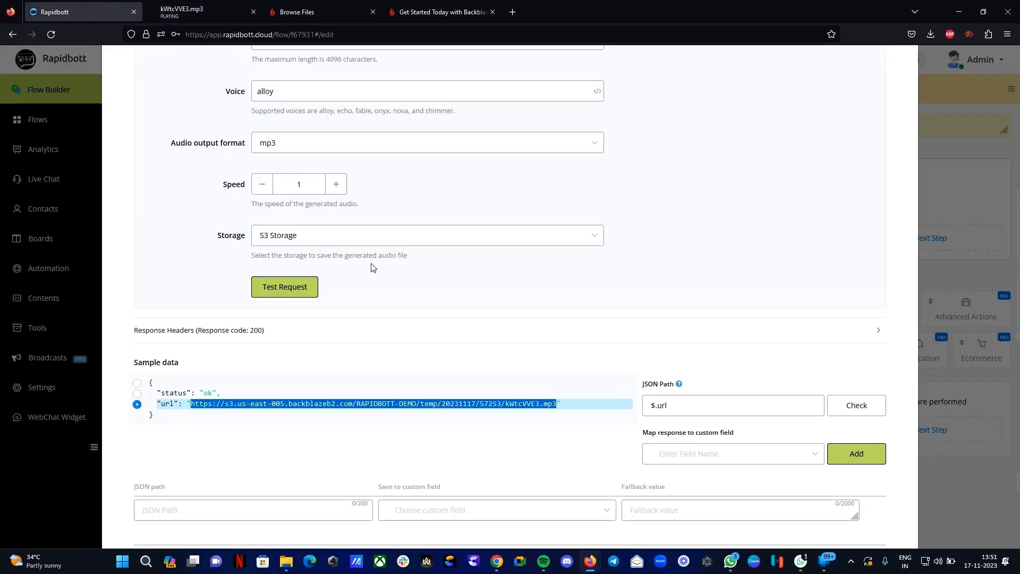
{"action": "scroll", "coordinate": [321, 372], "scroll_direction": "up", "scroll_amount": 4}
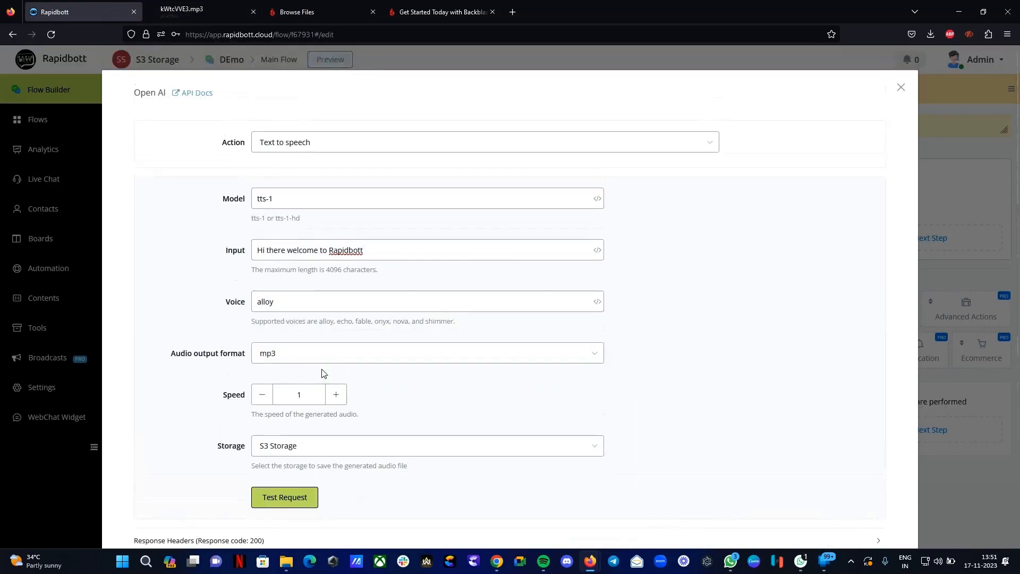
{"action": "scroll", "coordinate": [330, 371], "scroll_direction": "down", "scroll_amount": 5}
{"action": "left_click", "coordinate": [696, 386]}
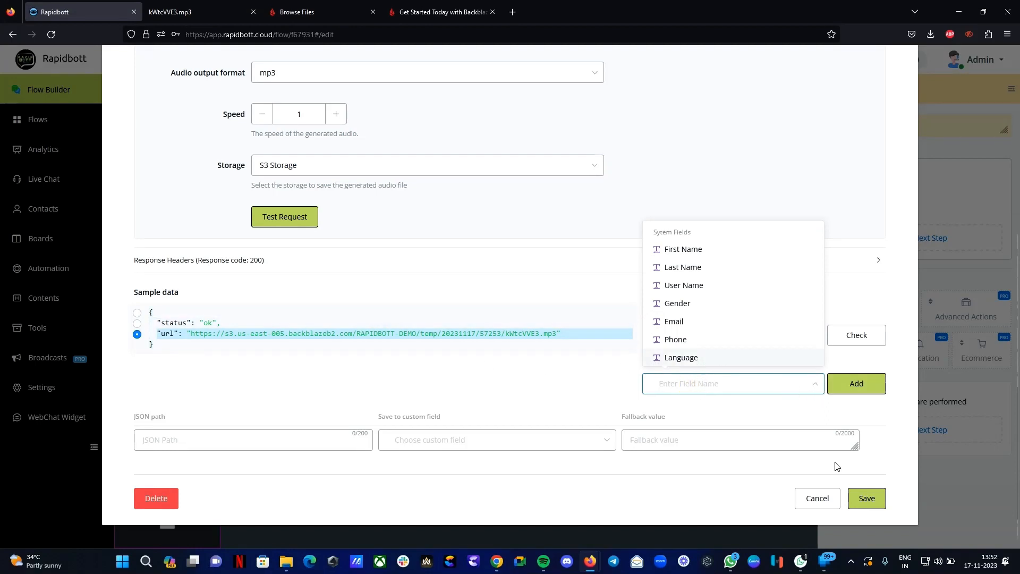
{"action": "scroll", "coordinate": [557, 400], "scroll_direction": "up", "scroll_amount": 5}
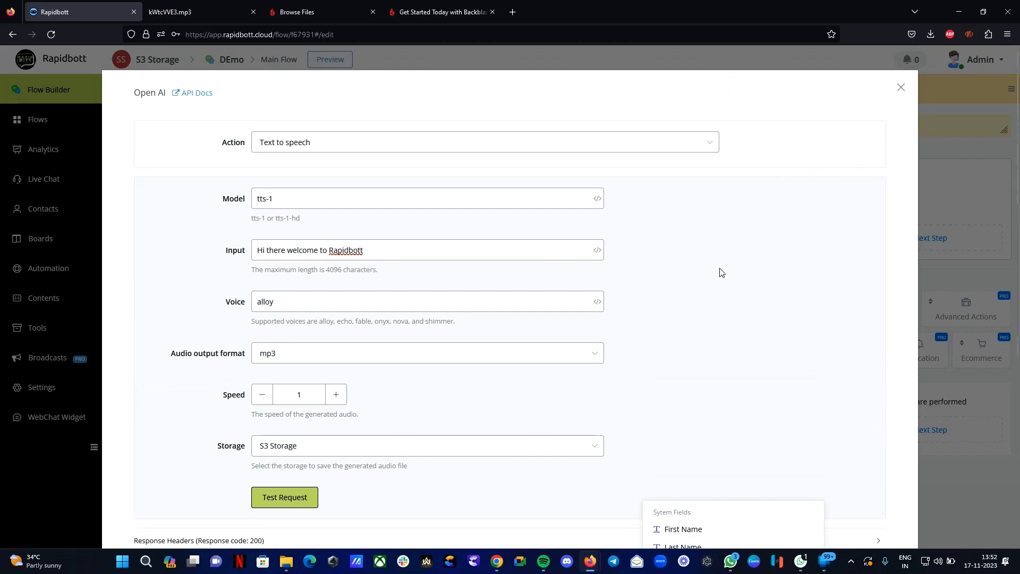
{"action": "scroll", "coordinate": [722, 273], "scroll_direction": "down", "scroll_amount": 5}
{"action": "left_click", "coordinate": [863, 497]}
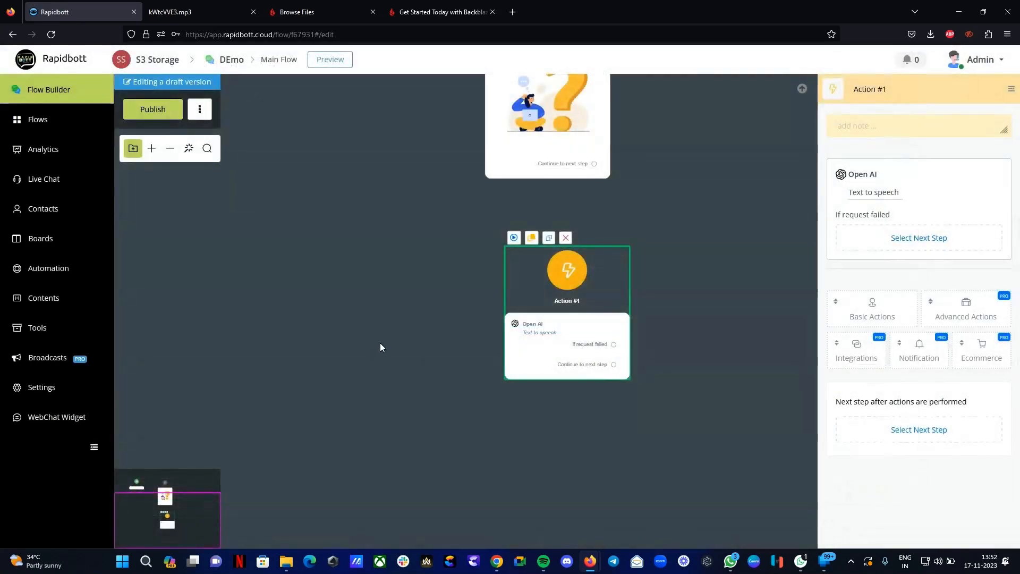